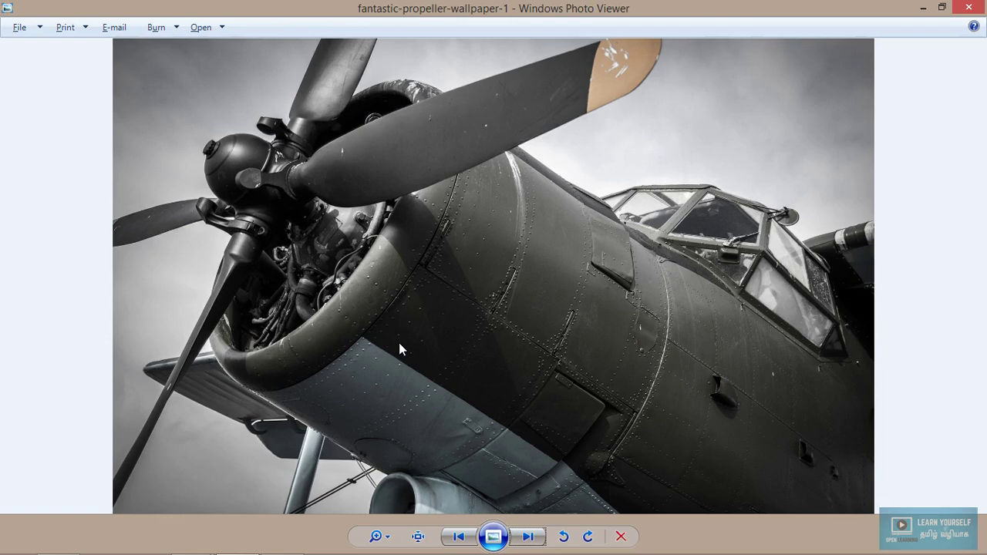
Step: Advance the photo viewer to the next reference image, airshow-844454_1920
key(Right)
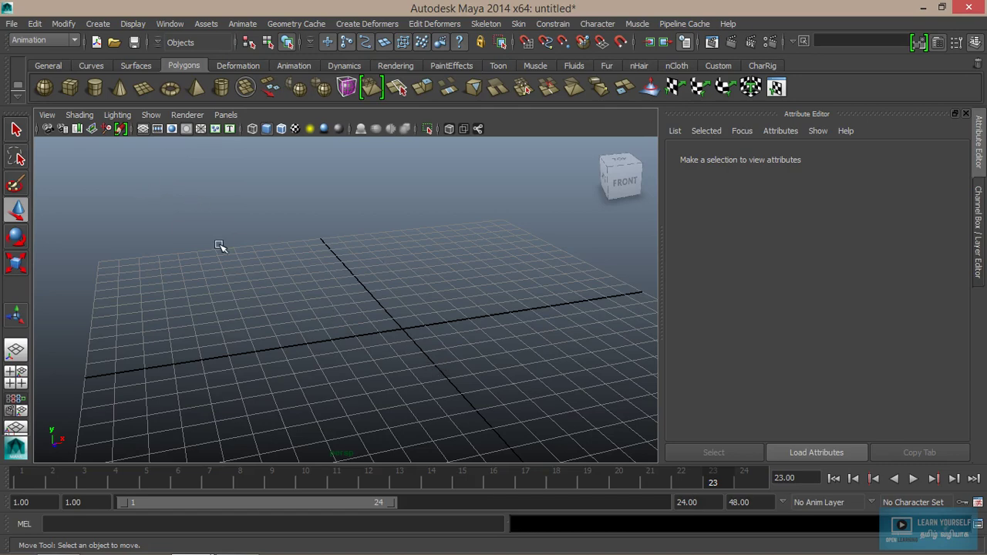
Step: Start a new project in the Project Window and name it Project_BasicModel
alt+drag(370, 353, 342, 351)
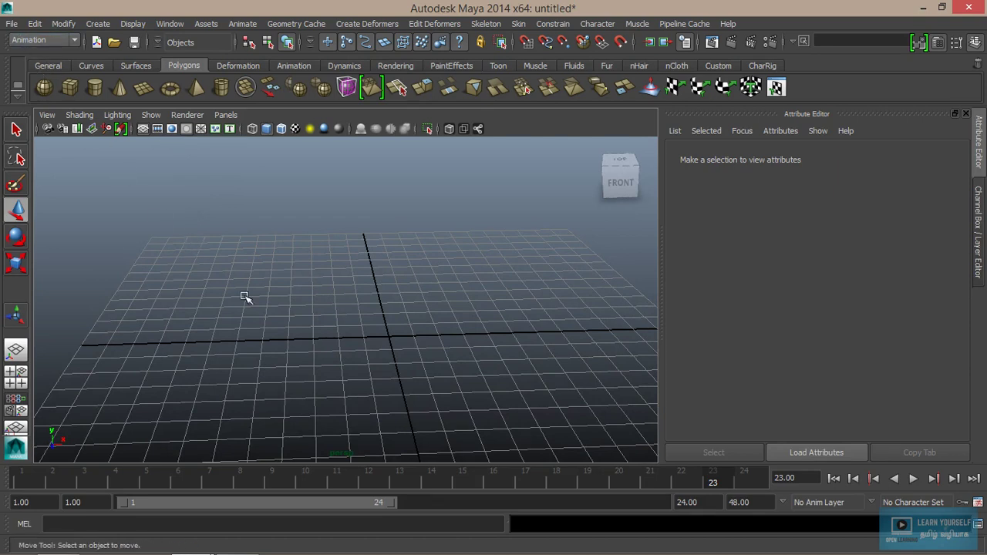
click(13, 24)
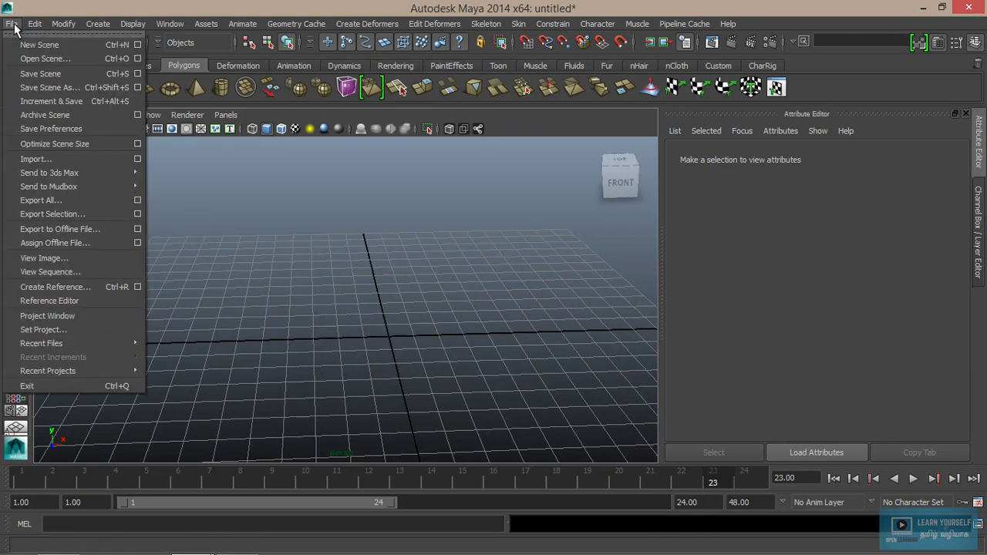
click(81, 317)
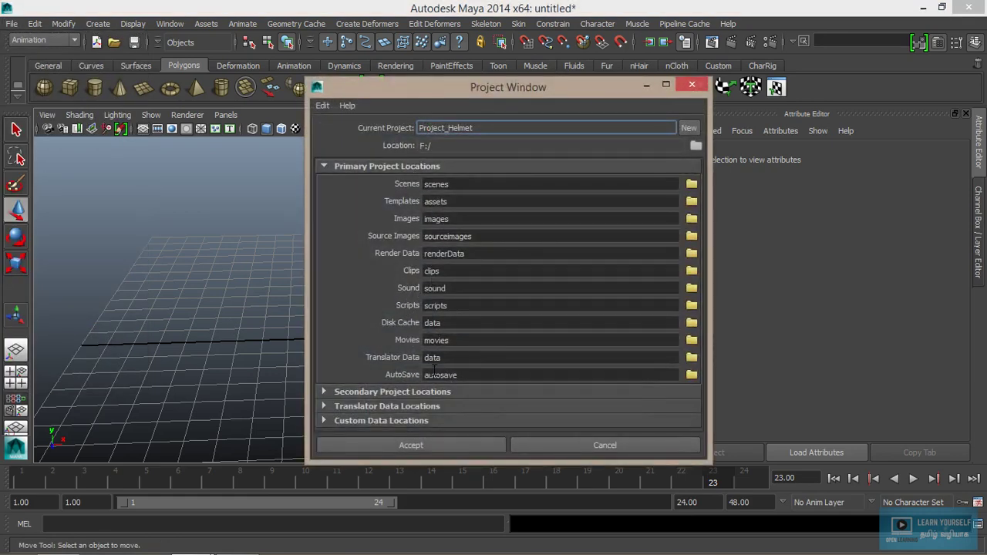
click(692, 129)
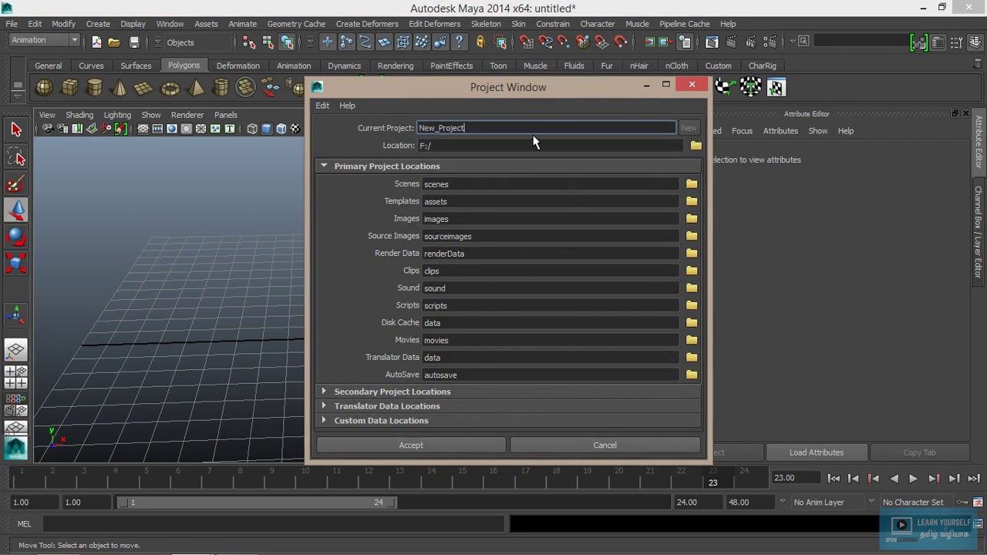
drag(517, 127, 370, 129)
text(P)
text(roject_)
text(BasicM)
text(odel)
Step: Cancel the Project Window and return to the empty scene
click(588, 446)
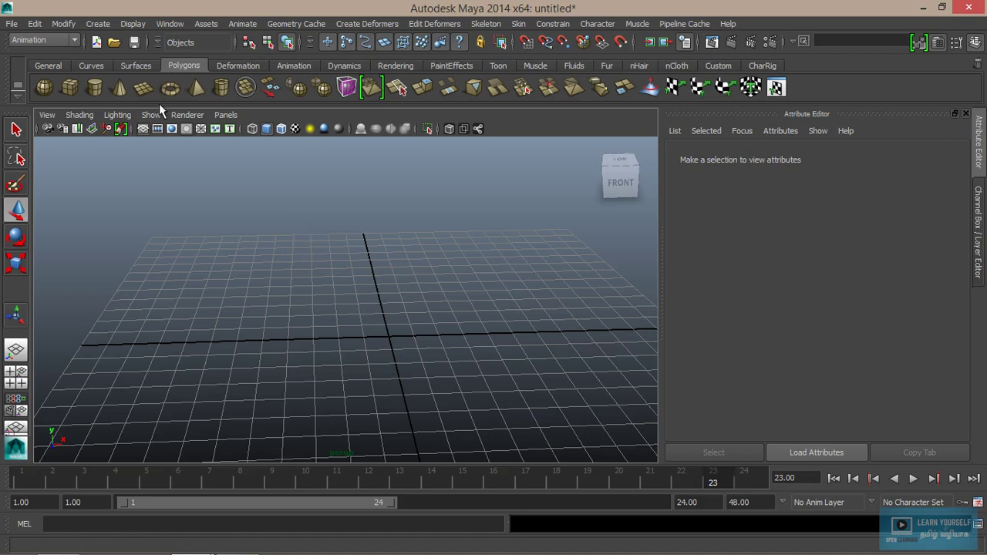
alt+drag(467, 319, 399, 308)
alt+middle_drag(398, 309, 329, 304)
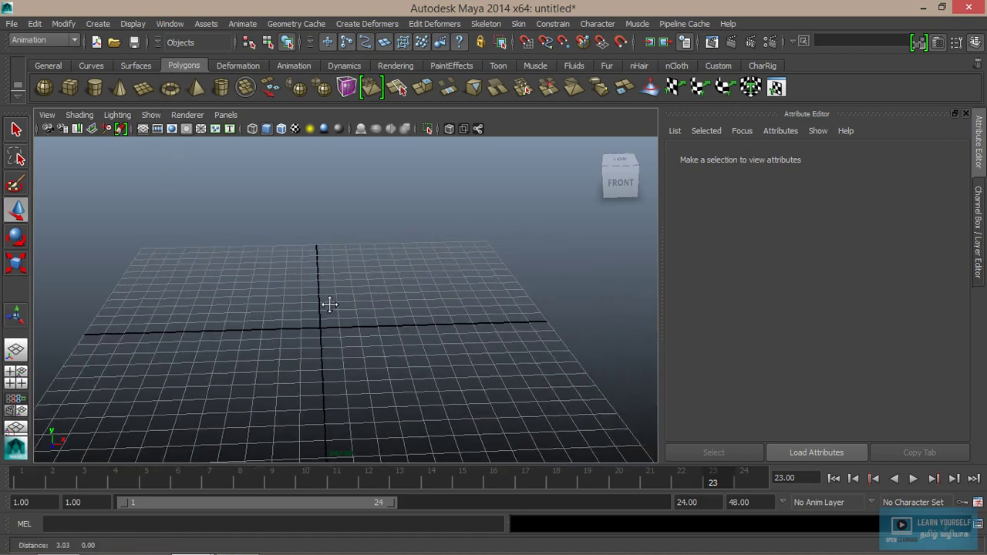
Step: Create a polygon cylinder at the grid origin and zoom in on it
click(96, 92)
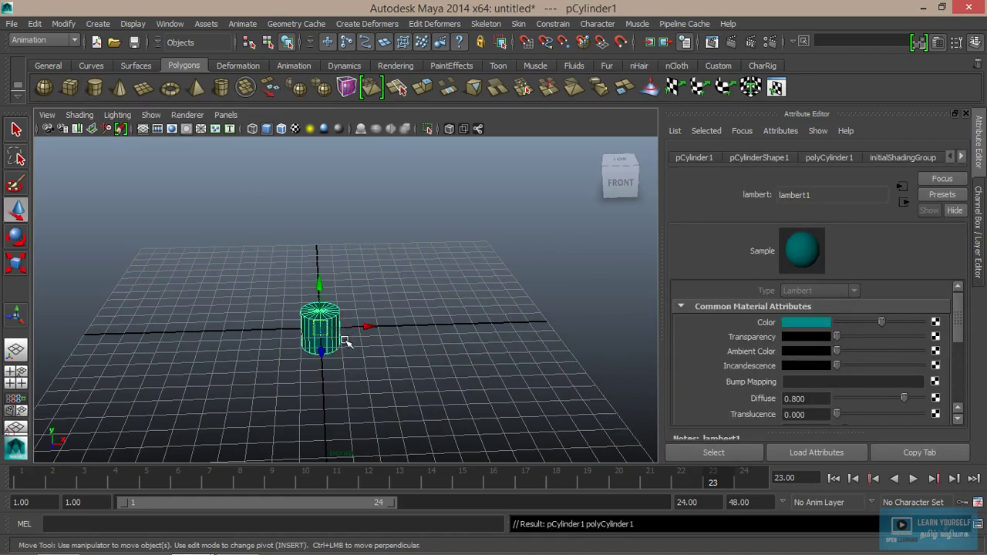
alt+right_drag(347, 339, 476, 398)
alt+drag(476, 399, 524, 357)
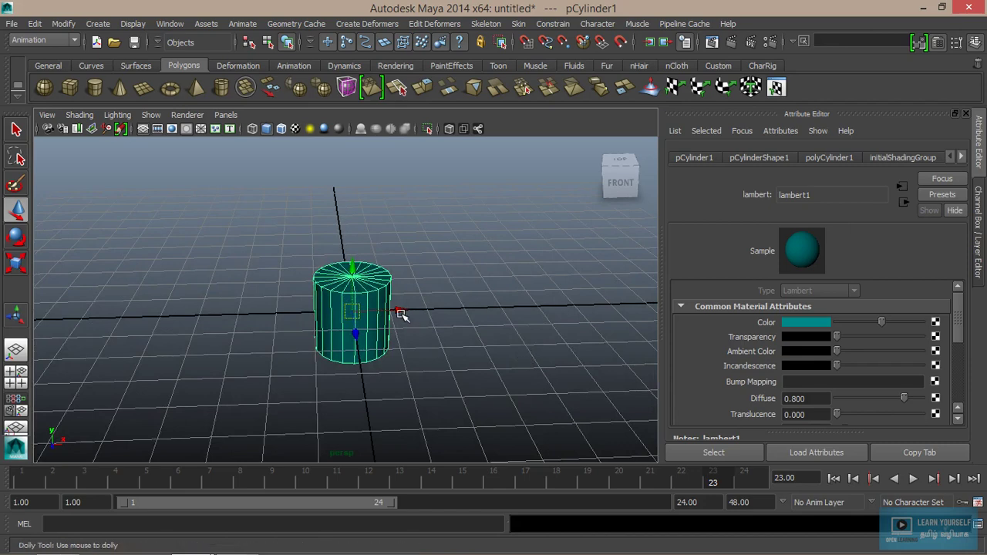
alt+right_drag(399, 311, 441, 337)
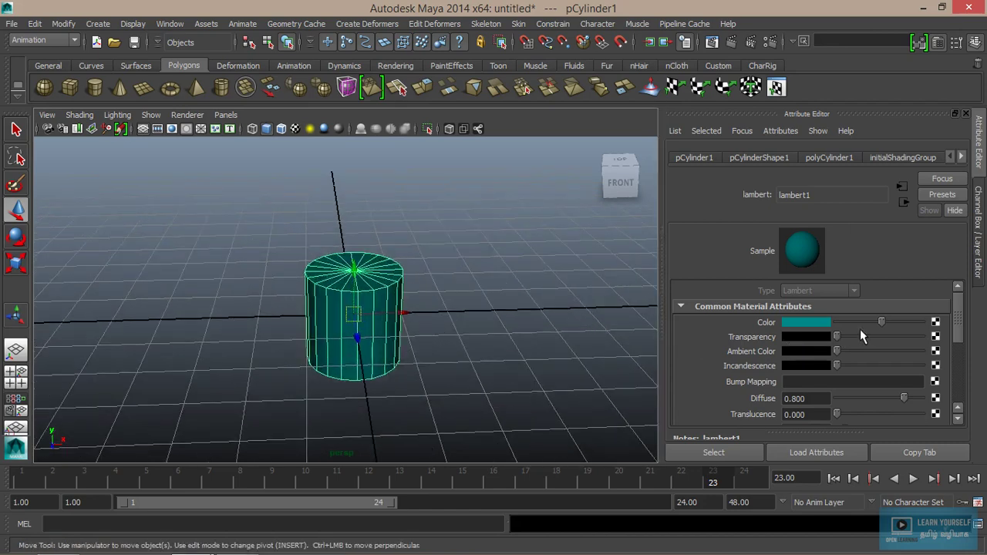
Step: Change the lambert1 material colour from teal to a light grey swatch
click(961, 158)
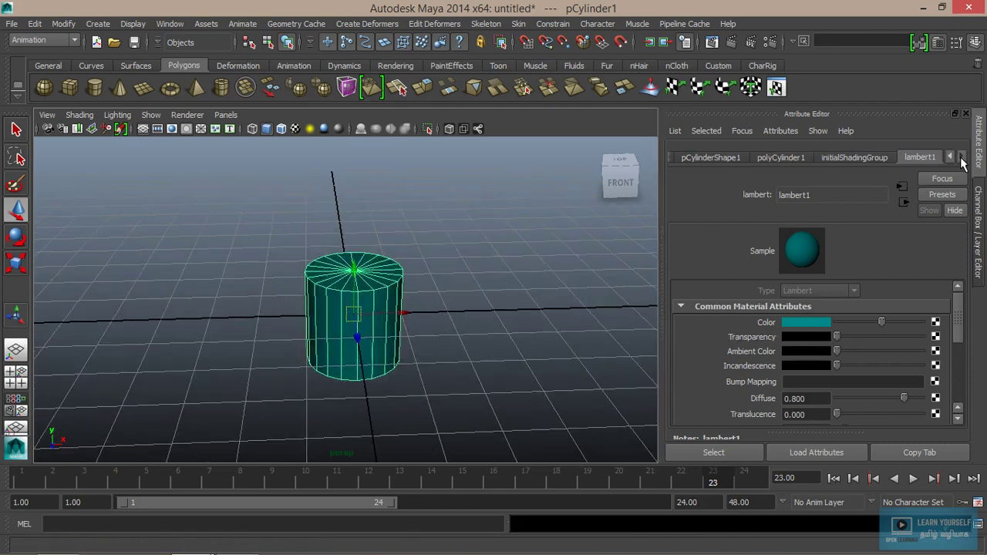
click(819, 321)
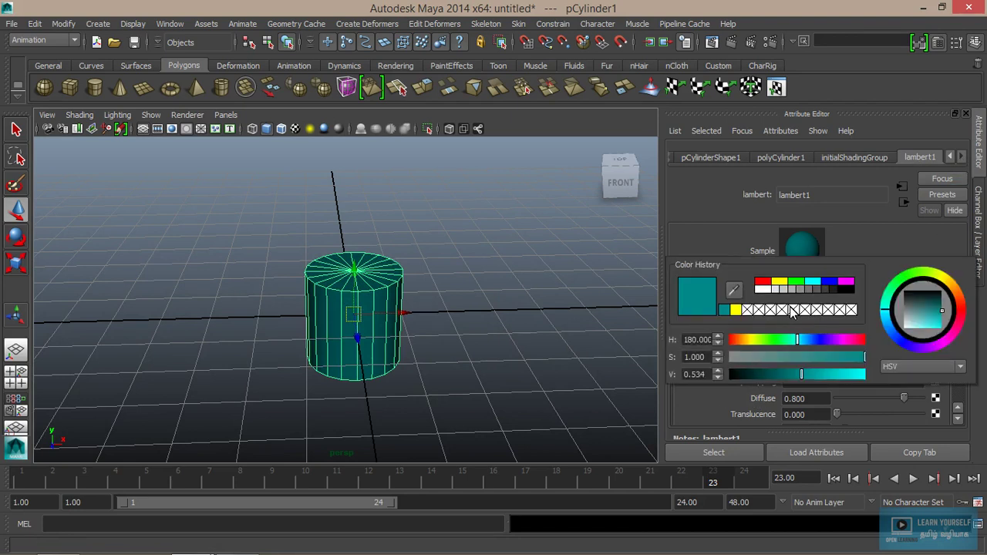
click(819, 289)
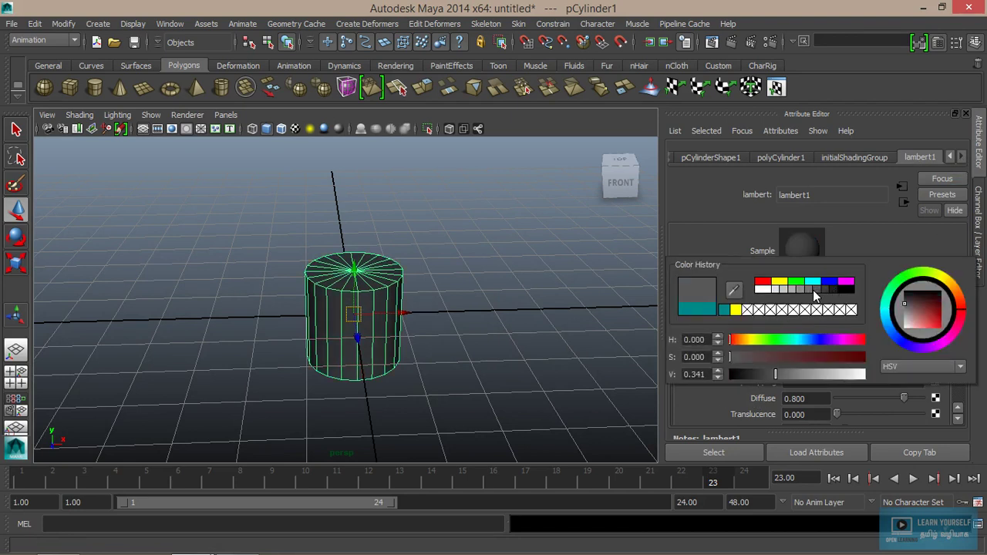
click(816, 290)
click(799, 287)
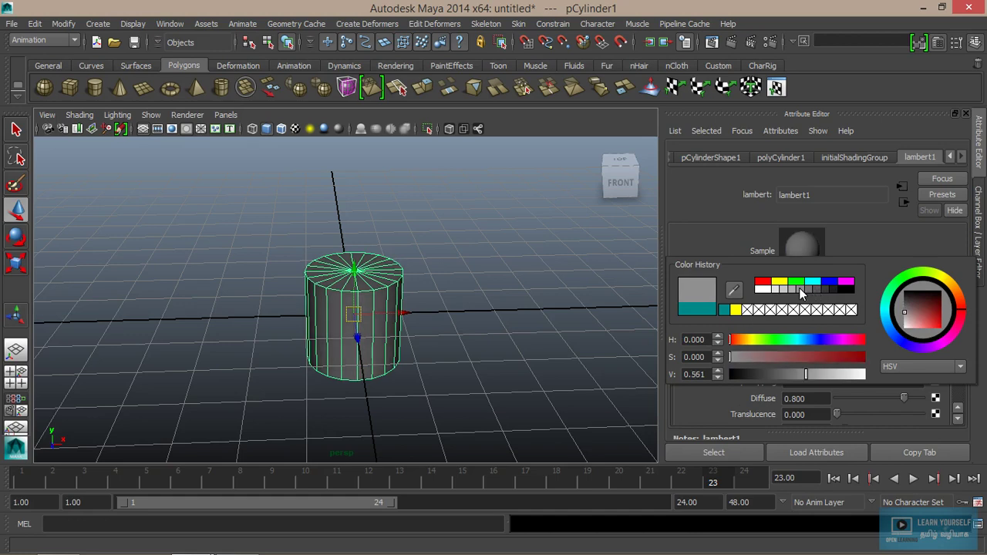
click(530, 304)
alt+drag(529, 304, 455, 345)
scroll(439, 333, up, 1)
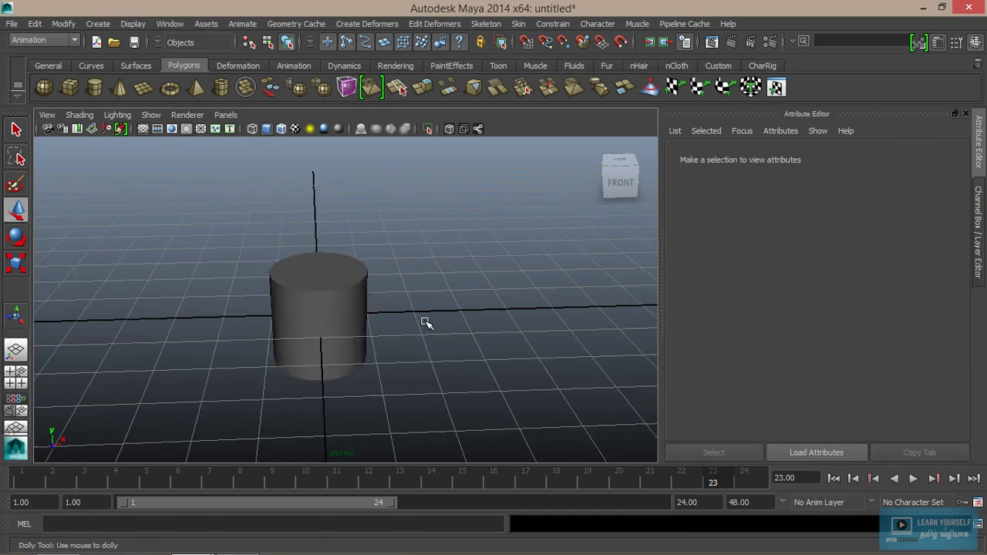
scroll(463, 336, up, 1)
scroll(509, 316, up, 1)
scroll(521, 299, up, 1)
scroll(532, 305, up, 1)
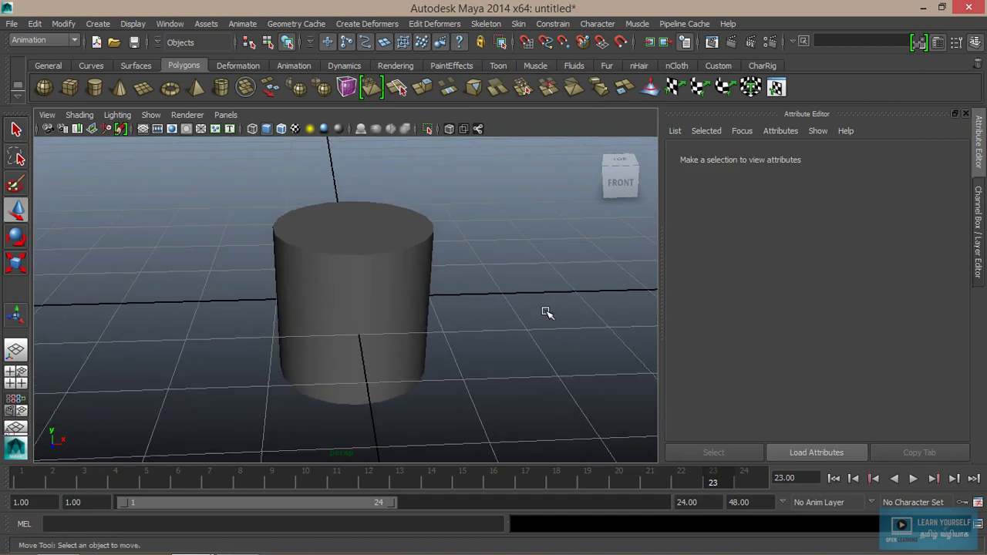
scroll(532, 324, up, 1)
Step: Rotate pCylinder1 onto its side, setting Rotate Z to exactly 90
click(390, 326)
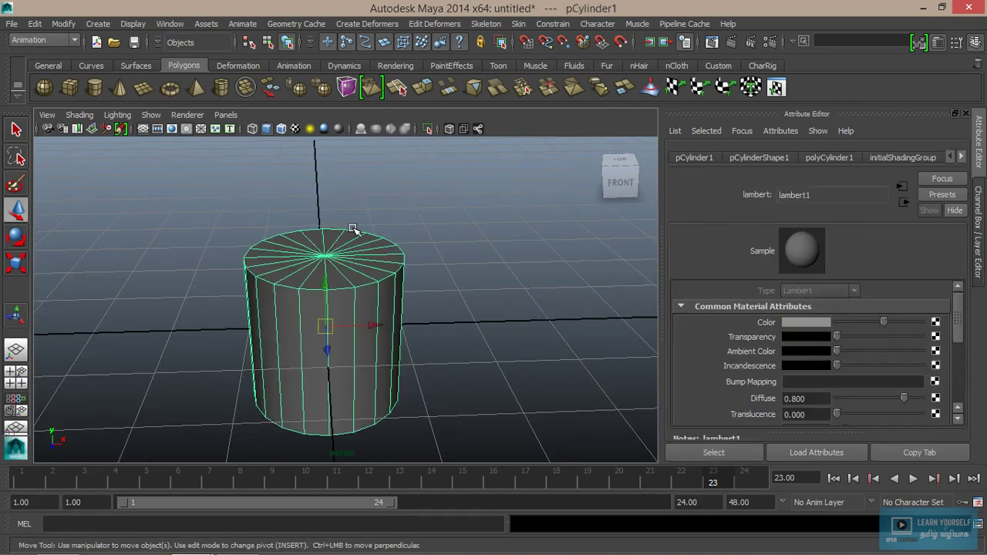
scroll(362, 343, down, 3)
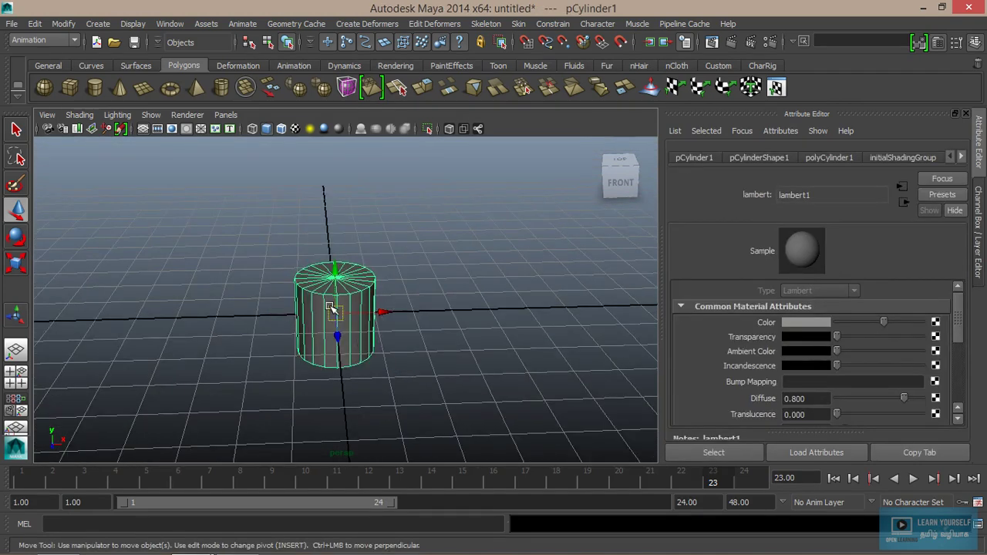
key(e)
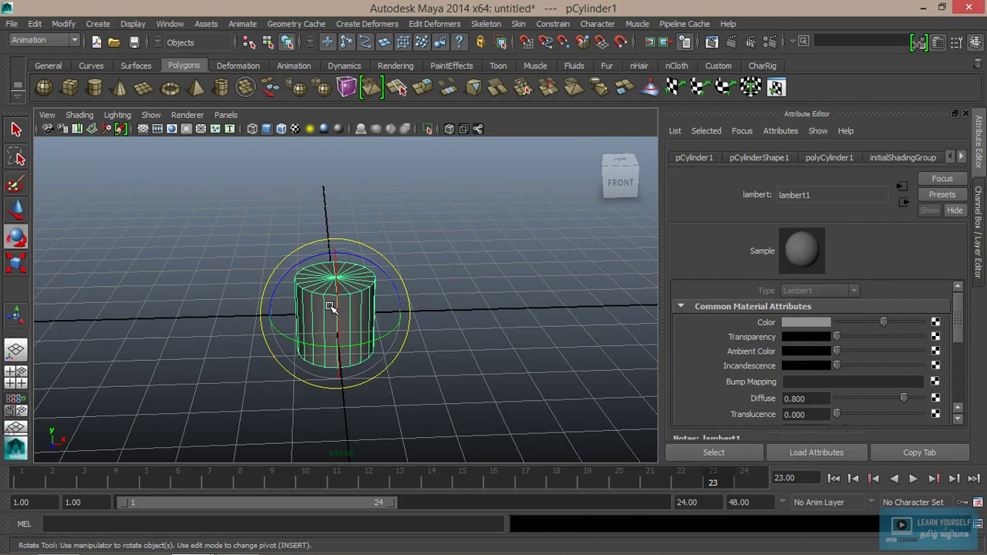
drag(383, 269, 303, 266)
key(ctrl+a)
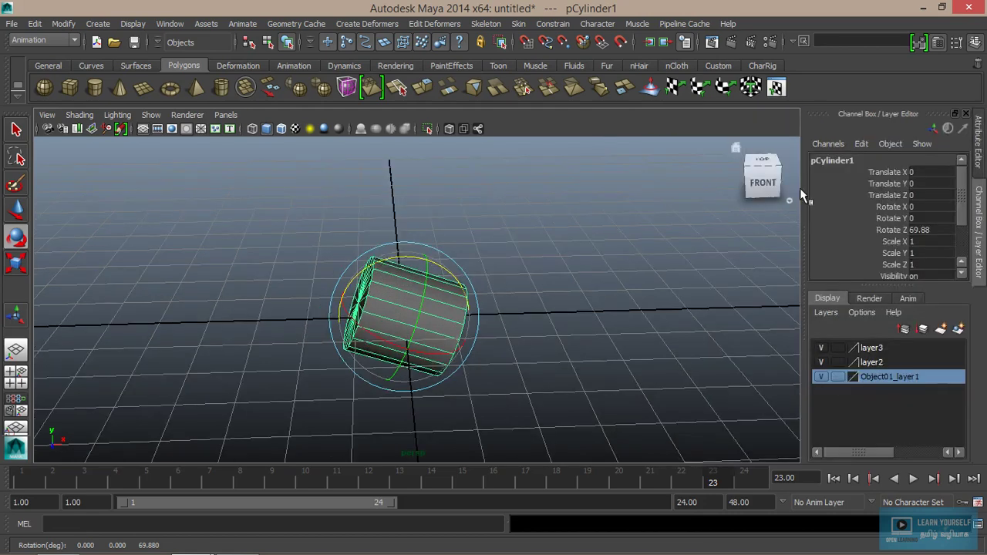
click(934, 231)
text(90)
key(Return)
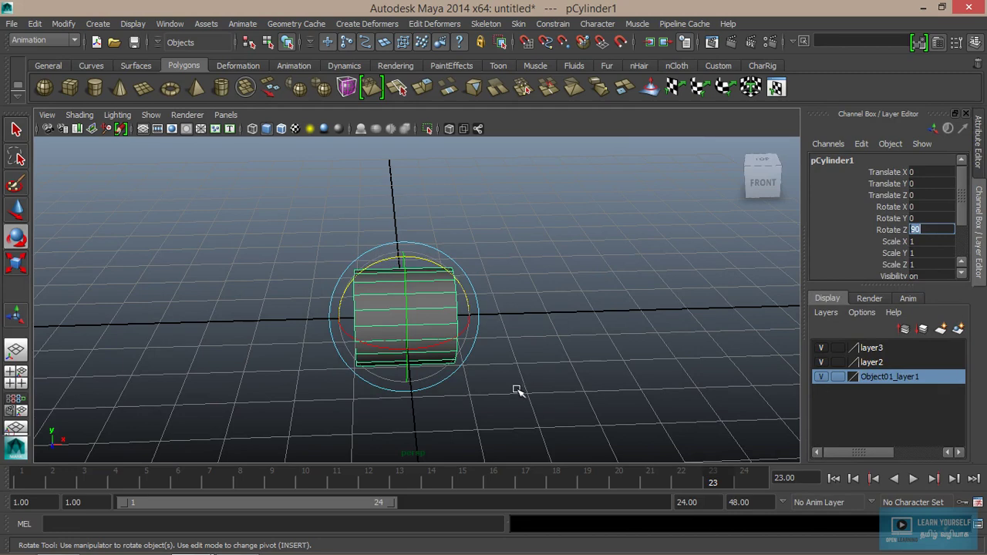
alt+drag(514, 392, 335, 391)
Step: Stretch the cylinder to Scale Y 8.181 and expand its polyCylinder1 inputs
key(r)
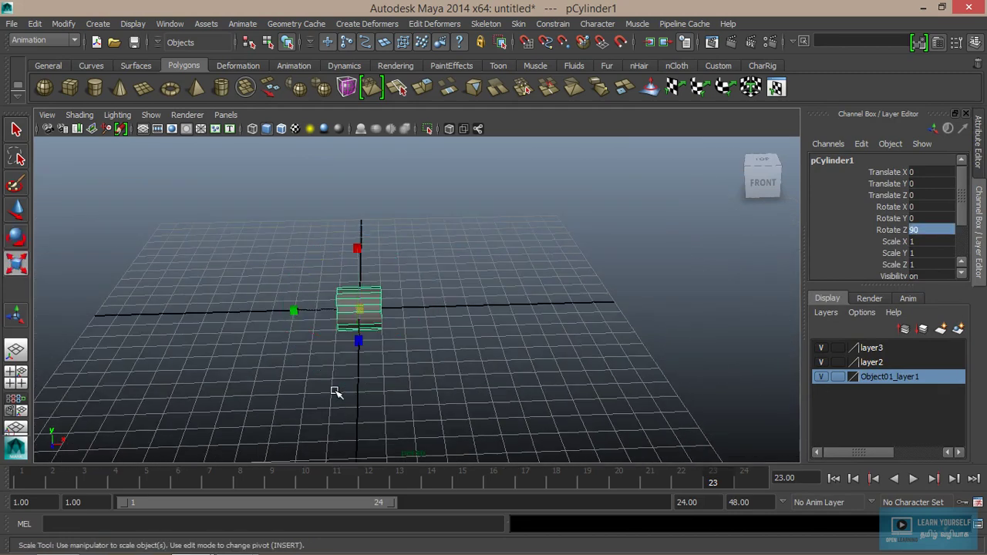
drag(296, 313, 121, 317)
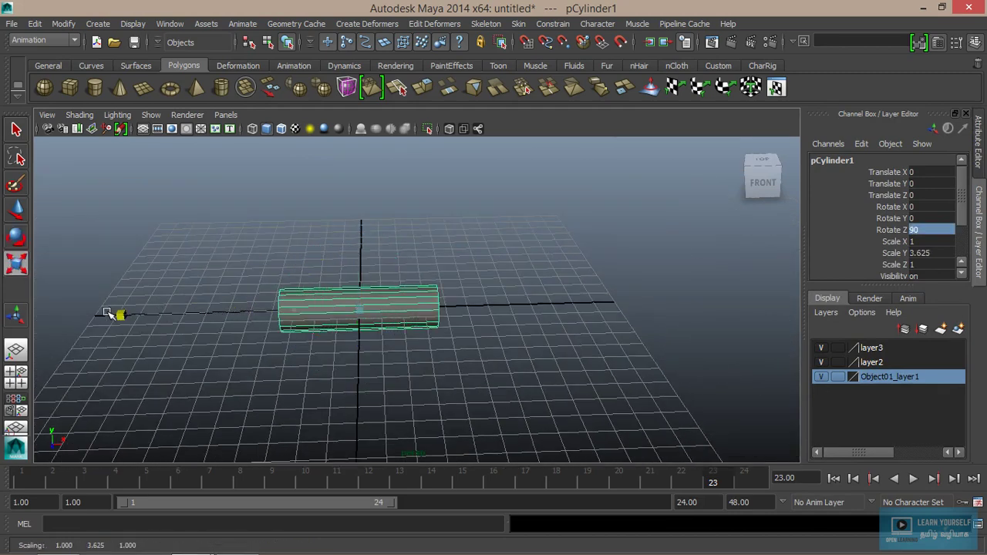
mouse_move(292, 314)
mouse_down()
mouse_move(223, 315)
mouse_move(313, 337)
mouse_up()
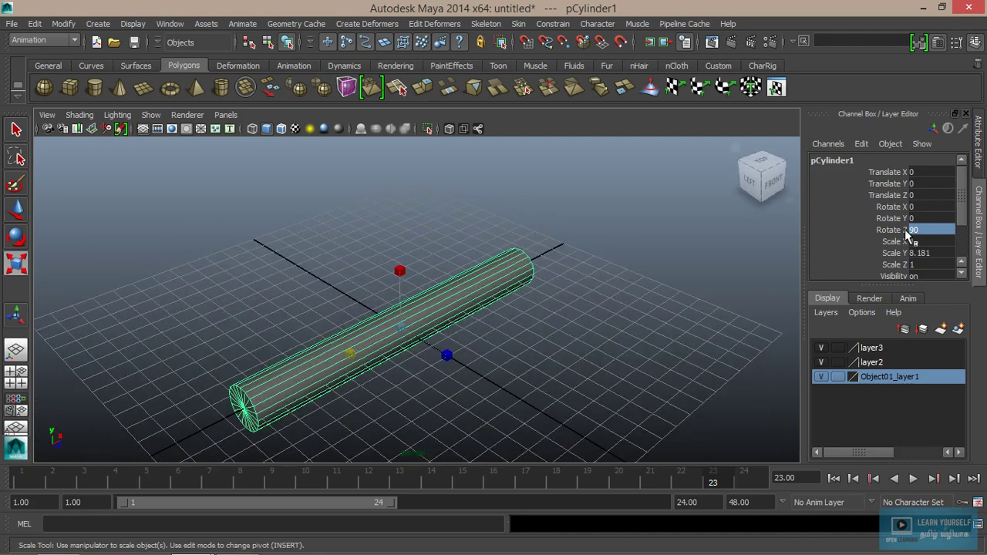
drag(962, 194, 962, 225)
click(860, 262)
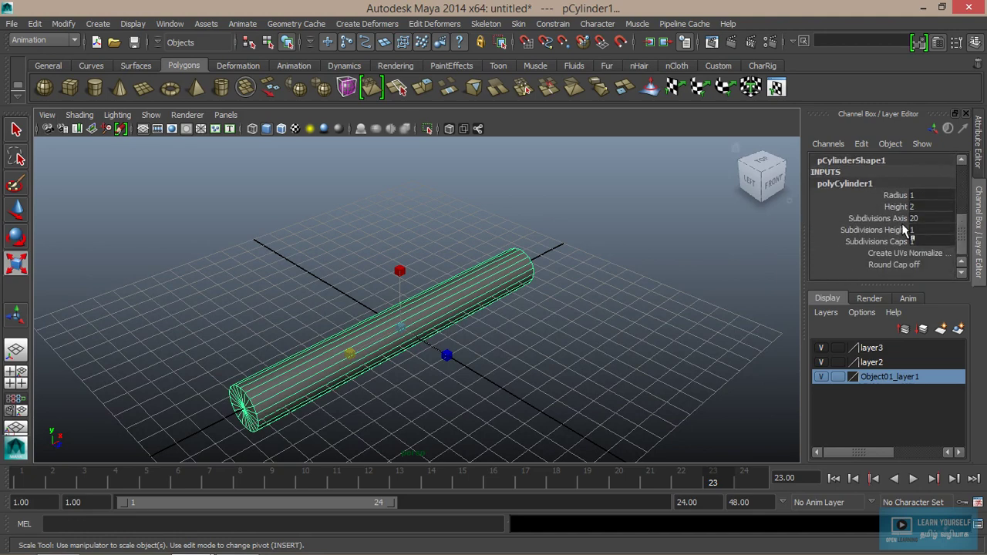
Step: Set polyCylinder1 Subdivisions Axis to 8 and add height rings along the rod
click(893, 217)
mouse_move(579, 306)
middle_down()
mouse_move(471, 306)
mouse_move(495, 313)
middle_up()
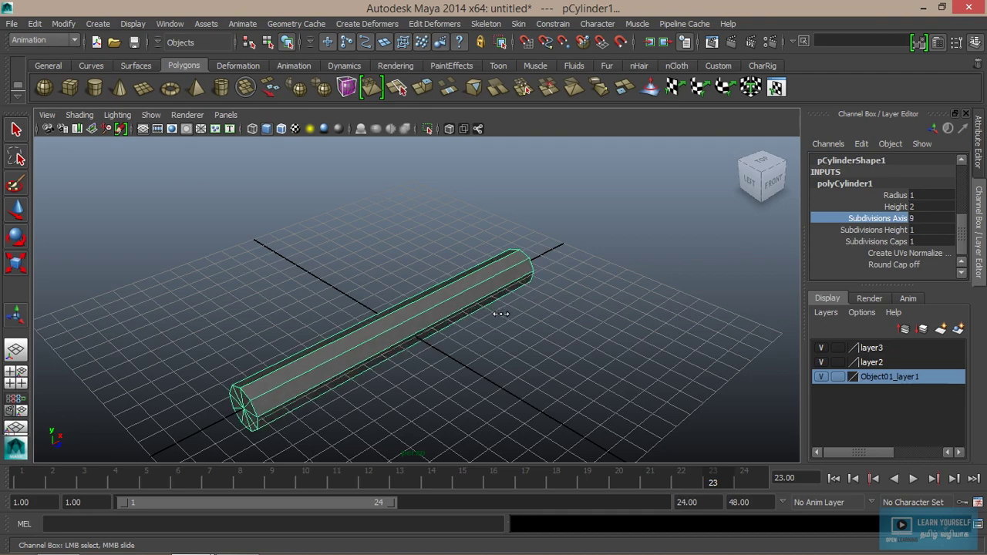
alt+drag(473, 298, 529, 275)
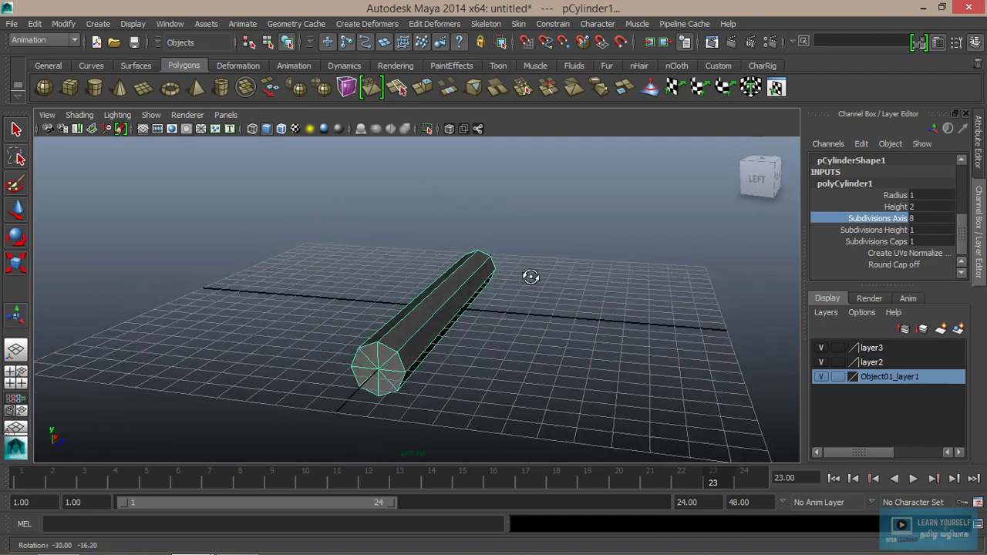
alt+right_drag(529, 275, 633, 287)
mouse_move(633, 287)
alt+mouse_down()
mouse_move(630, 238)
mouse_move(419, 280)
alt+mouse_up()
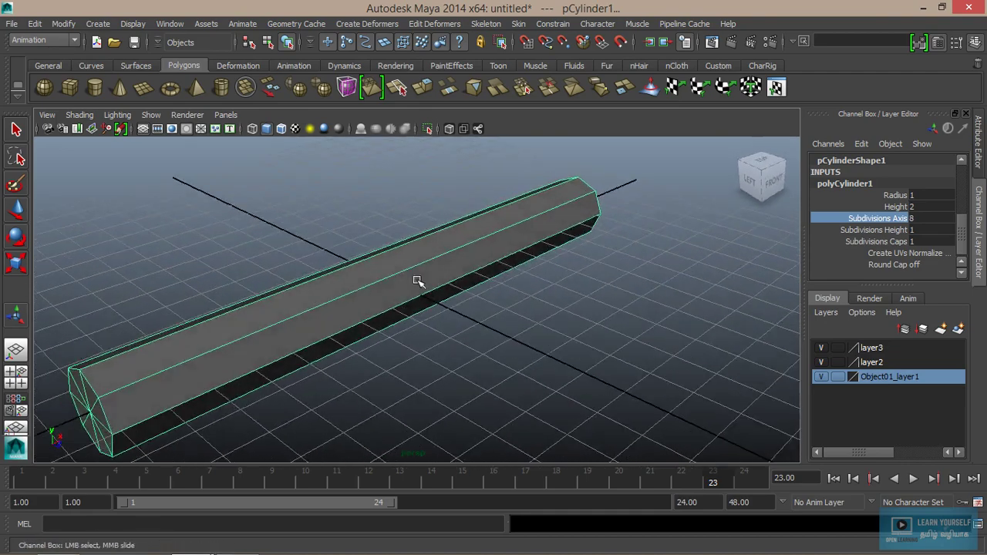
click(901, 230)
middle_drag(397, 366, 443, 363)
mouse_move(443, 363)
alt+mouse_down()
mouse_move(538, 357)
mouse_move(485, 341)
mouse_move(452, 347)
alt+mouse_up()
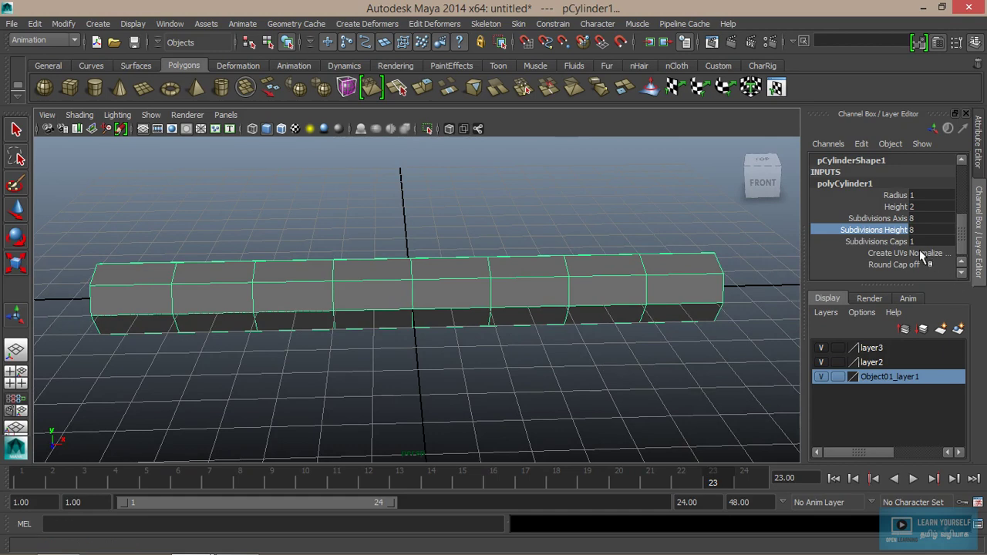
Step: Raise Subdivisions Caps from 1 to 2 and orbit to inspect the new cap ring
click(898, 242)
mouse_move(401, 382)
alt+mouse_down()
mouse_move(356, 378)
mouse_move(517, 342)
mouse_move(504, 344)
alt+mouse_up()
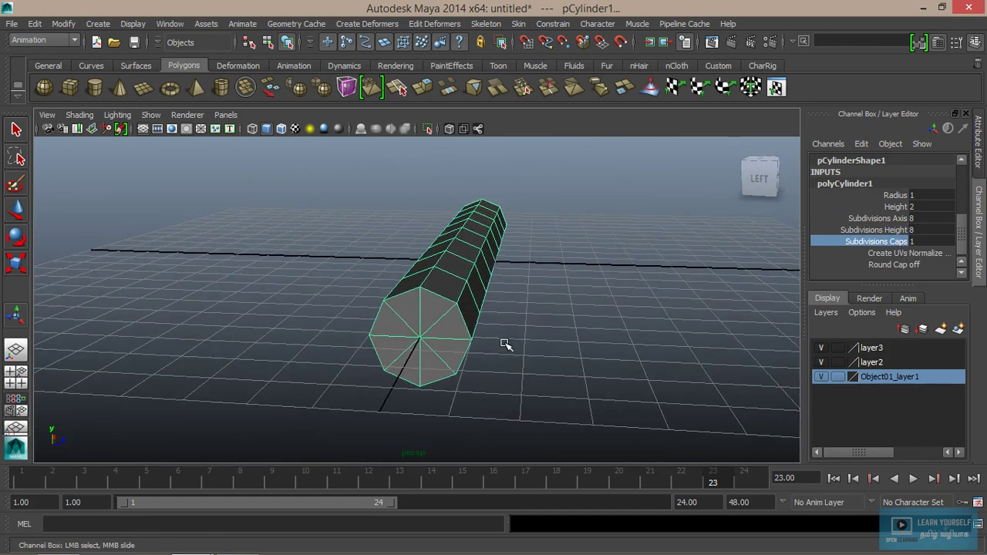
middle_drag(509, 328, 514, 327)
alt+drag(574, 345, 481, 364)
mouse_move(334, 344)
alt+mouse_down()
mouse_move(441, 342)
mouse_move(429, 355)
alt+mouse_up()
alt+middle_drag(430, 355, 455, 366)
mouse_move(455, 365)
alt+mouse_down()
mouse_move(408, 337)
mouse_move(470, 352)
alt+mouse_up()
alt+middle_drag(470, 353, 516, 363)
scroll(517, 365, down, 3)
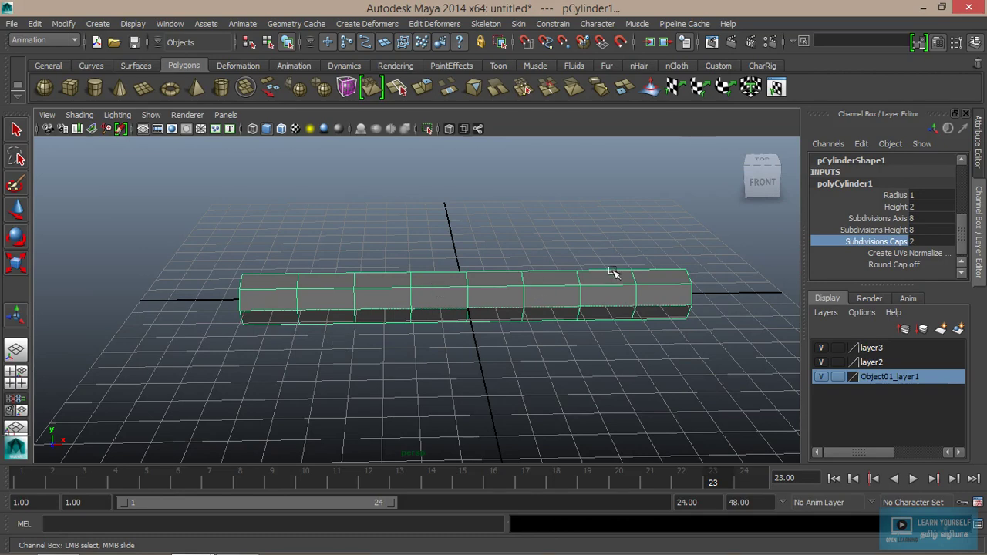
mouse_move(510, 352)
alt+mouse_down()
mouse_move(551, 363)
mouse_move(456, 368)
mouse_move(379, 331)
alt+mouse_up()
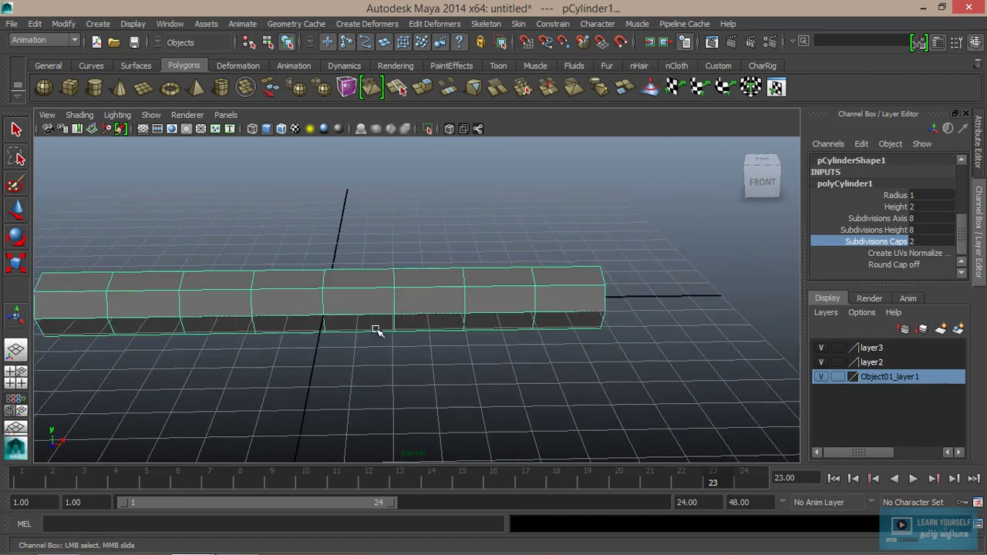
alt+right_drag(379, 331, 485, 358)
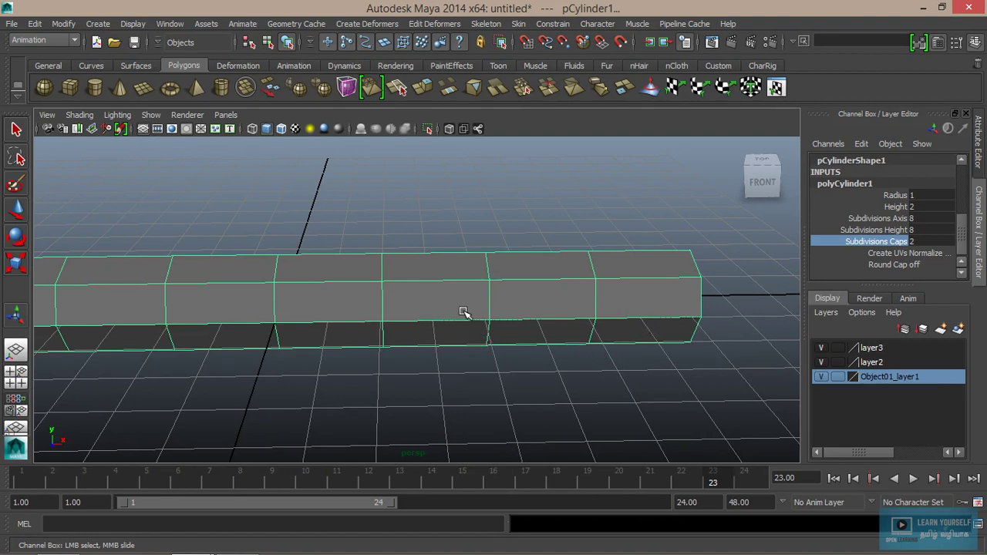
scroll(410, 315, down, 3)
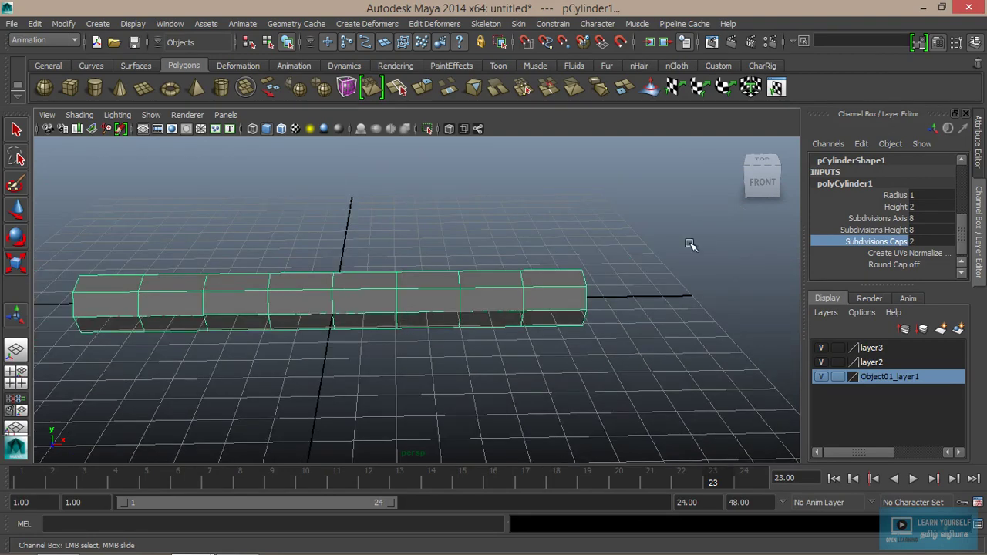
Step: Set the cylinder's radius to 1.5
click(910, 198)
middle_drag(593, 271, 546, 287)
mouse_move(546, 287)
alt+mouse_down()
mouse_move(578, 311)
mouse_move(606, 303)
mouse_move(508, 319)
alt+mouse_up()
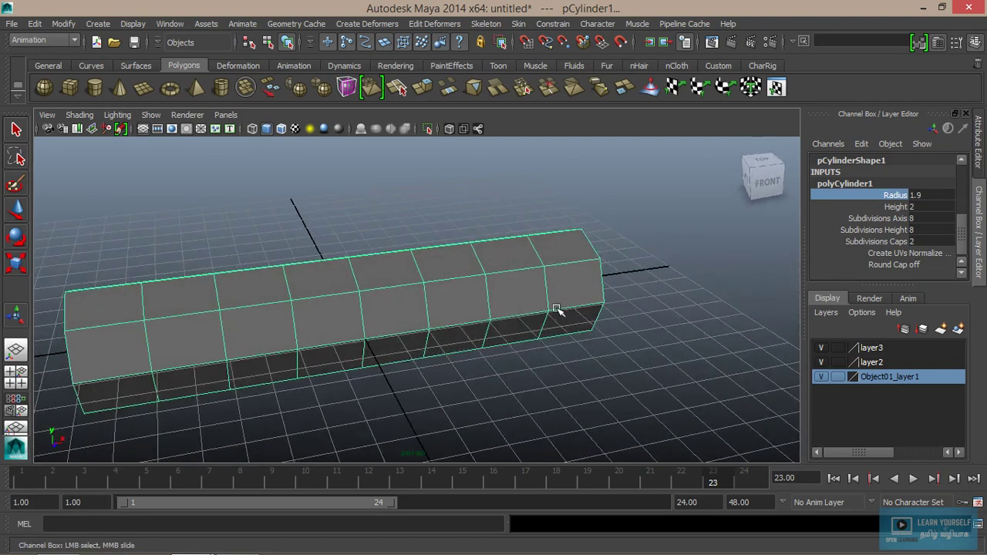
middle_drag(557, 309, 549, 309)
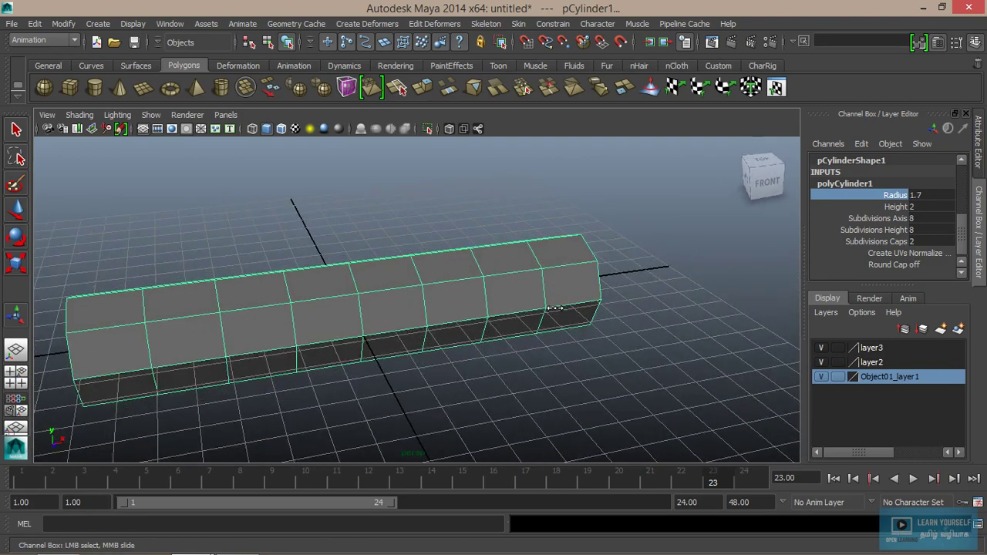
double_click(942, 200)
text(1.5)
key(Return)
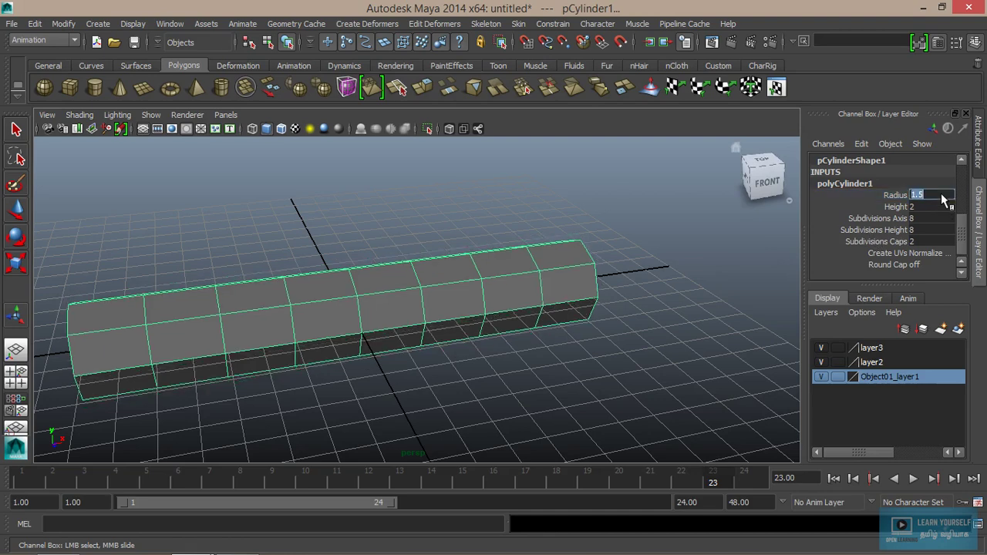
alt+drag(777, 295, 425, 379)
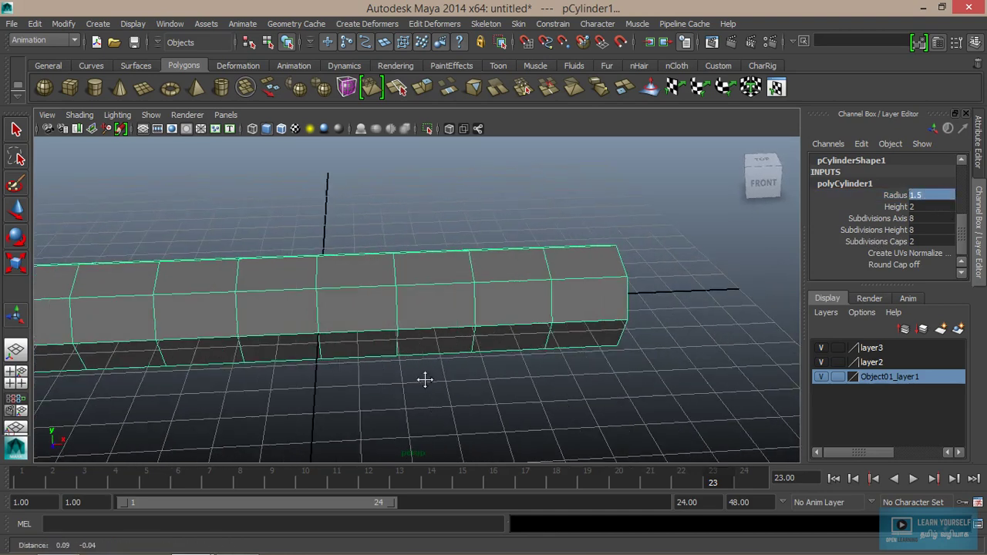
alt+right_drag(425, 379, 391, 357)
mouse_move(391, 357)
alt+mouse_down()
mouse_move(424, 368)
mouse_move(393, 378)
mouse_move(373, 368)
mouse_move(524, 375)
alt+mouse_up()
Step: Scale the cylinder further along its length
key(r)
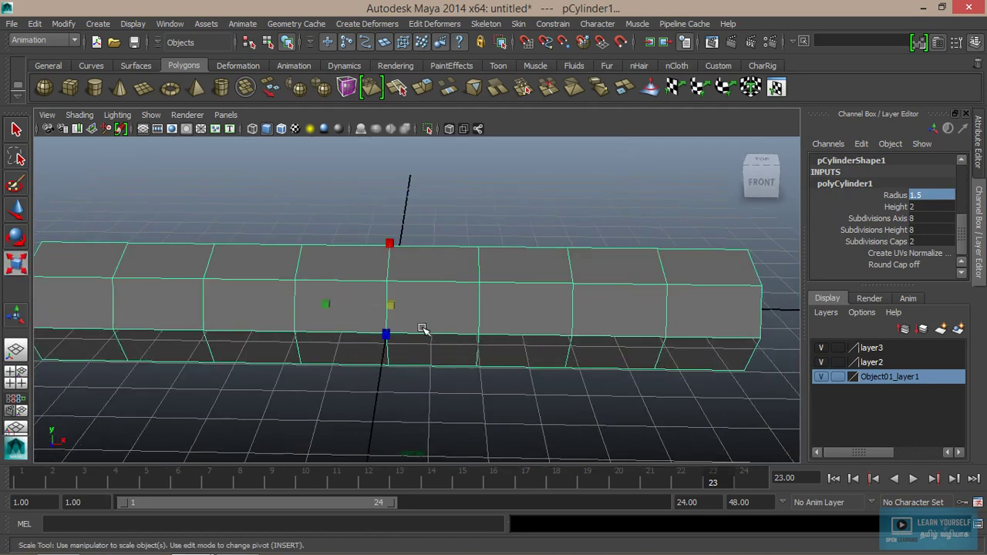
drag(327, 305, 316, 306)
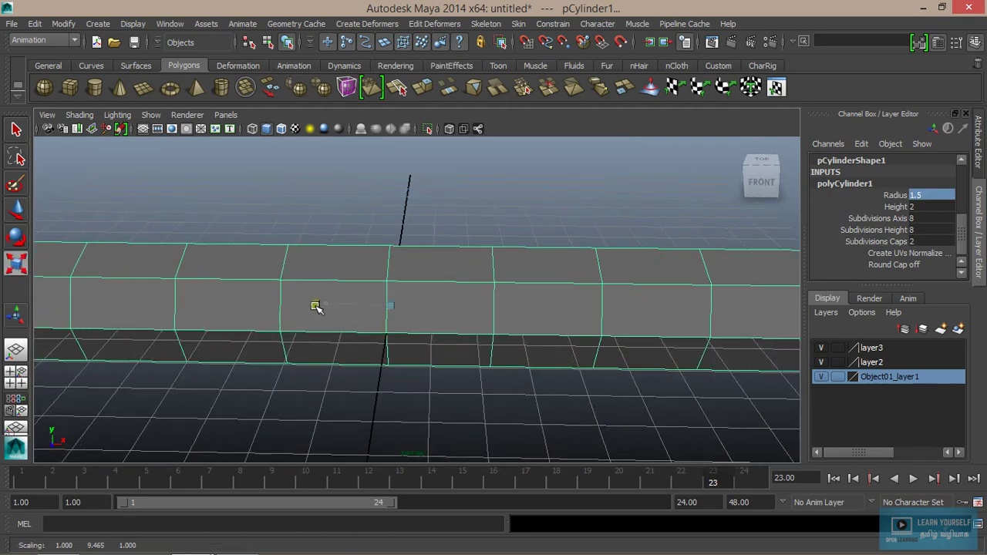
scroll(354, 351, down, 2)
alt+middle_drag(375, 379, 315, 381)
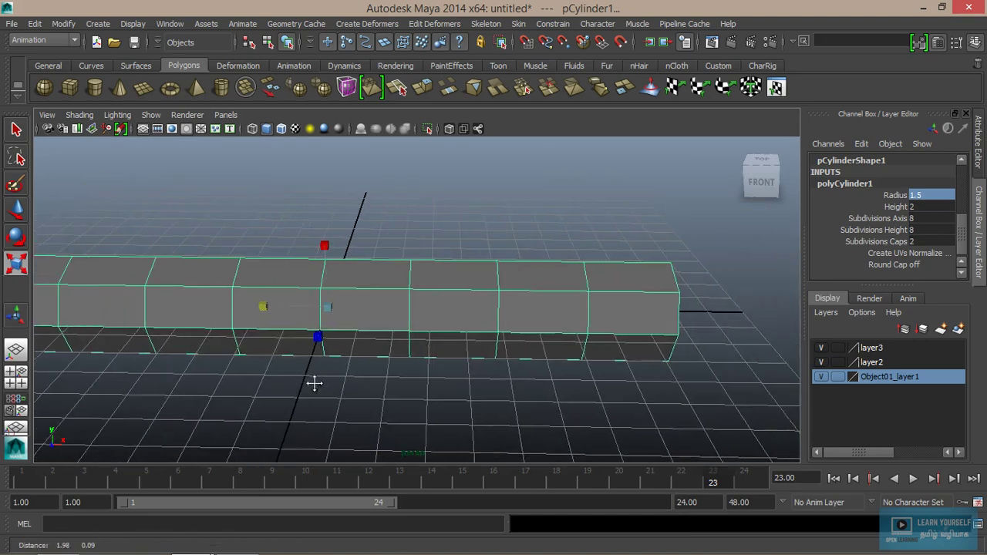
Step: Select the right-half faces of the rod and switch to the Polygons menu set
right_drag(461, 210, 467, 243)
mouse_move(637, 398)
mouse_down()
mouse_move(697, 422)
mouse_move(550, 435)
mouse_move(710, 412)
mouse_move(578, 425)
mouse_move(443, 412)
mouse_move(496, 408)
mouse_move(458, 403)
mouse_up()
alt+middle_drag(458, 404, 537, 410)
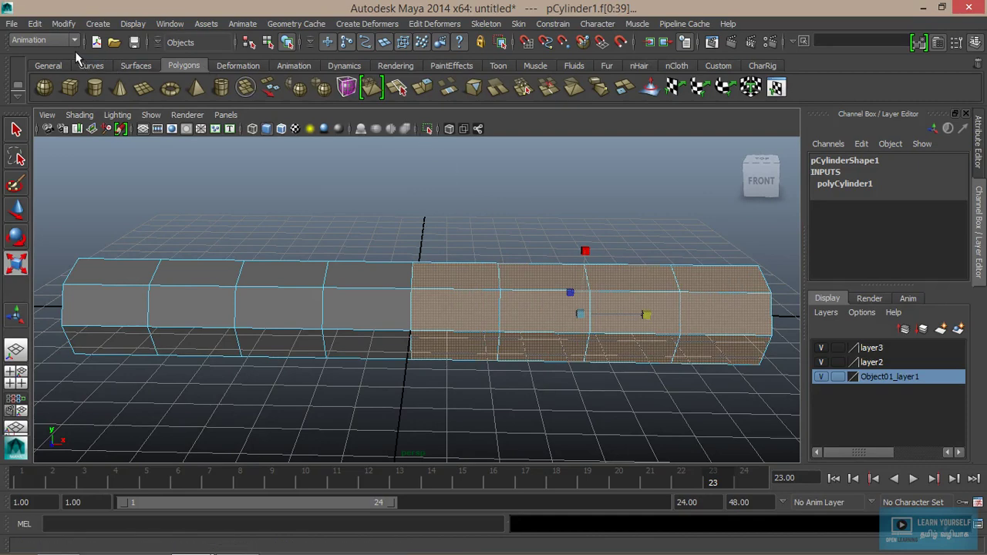
click(74, 40)
click(31, 61)
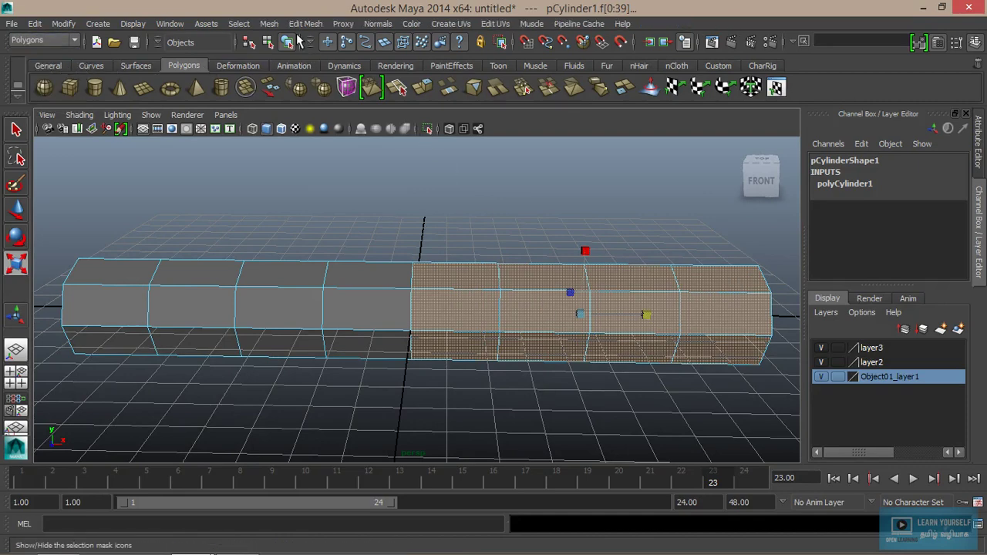
Step: Extract the selected right-half faces into polySurface2, then return to Object Mode
click(270, 24)
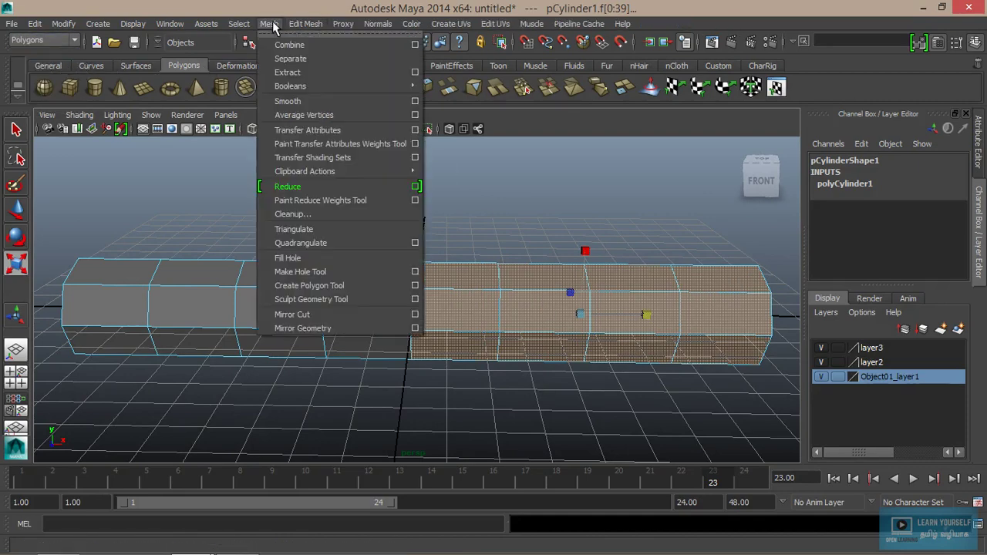
click(287, 72)
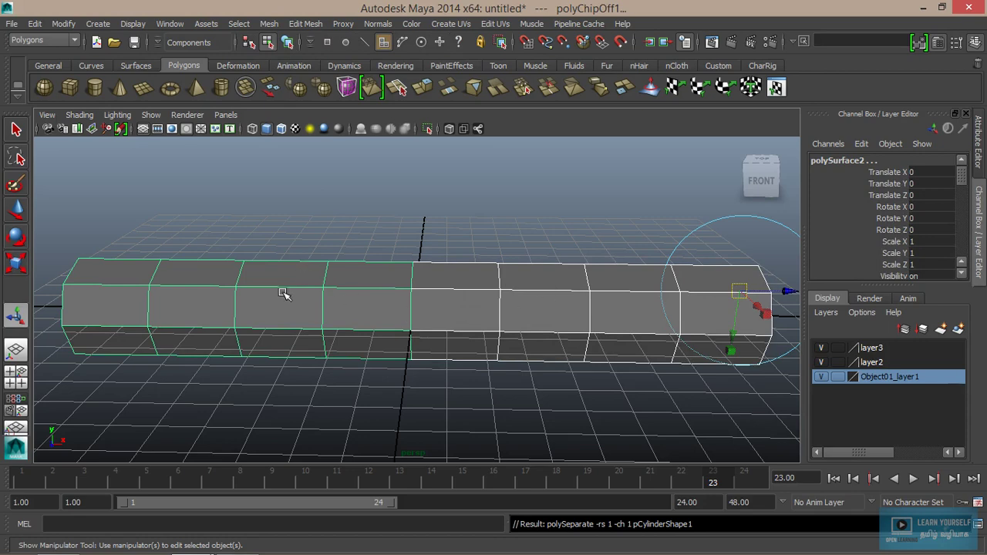
right_drag(299, 288, 335, 199)
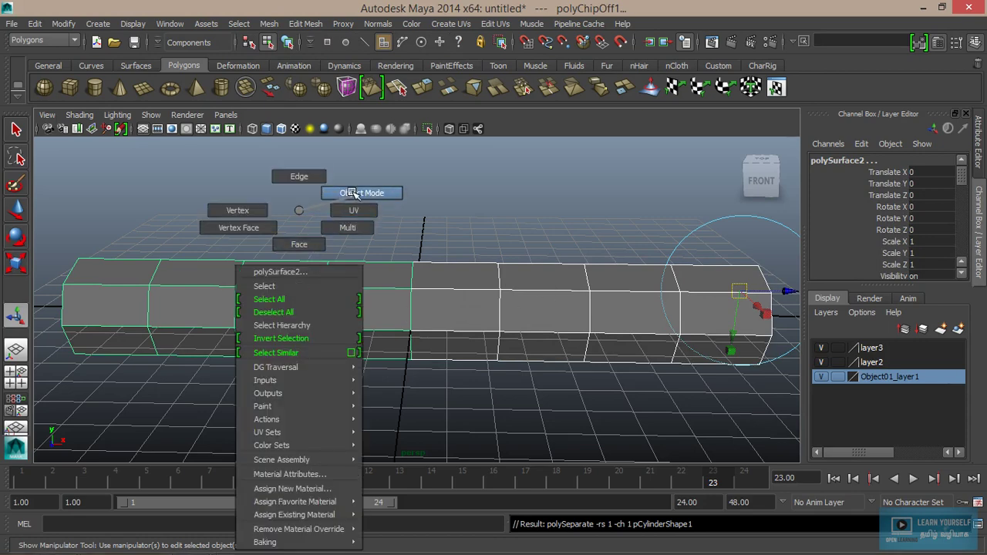
Step: Select polySurface1 and marquee-select the vertices of its end cap
click(513, 271)
mouse_move(529, 385)
alt+mouse_down()
mouse_move(377, 347)
mouse_move(365, 360)
alt+mouse_up()
alt+right_drag(514, 348, 604, 371)
alt+middle_drag(604, 370, 503, 357)
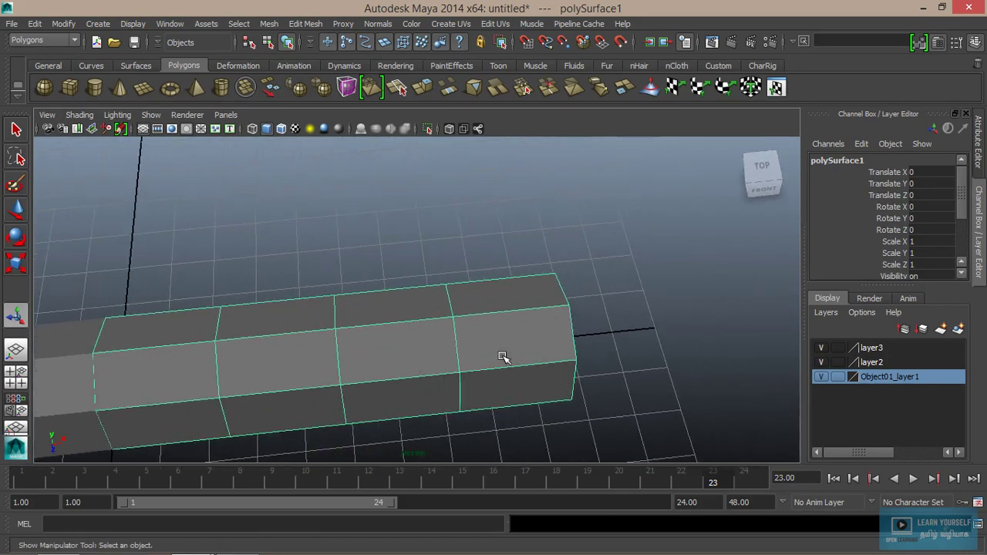
mouse_move(503, 357)
alt+mouse_down()
mouse_move(452, 301)
mouse_move(514, 288)
mouse_move(474, 275)
mouse_move(489, 269)
alt+mouse_up()
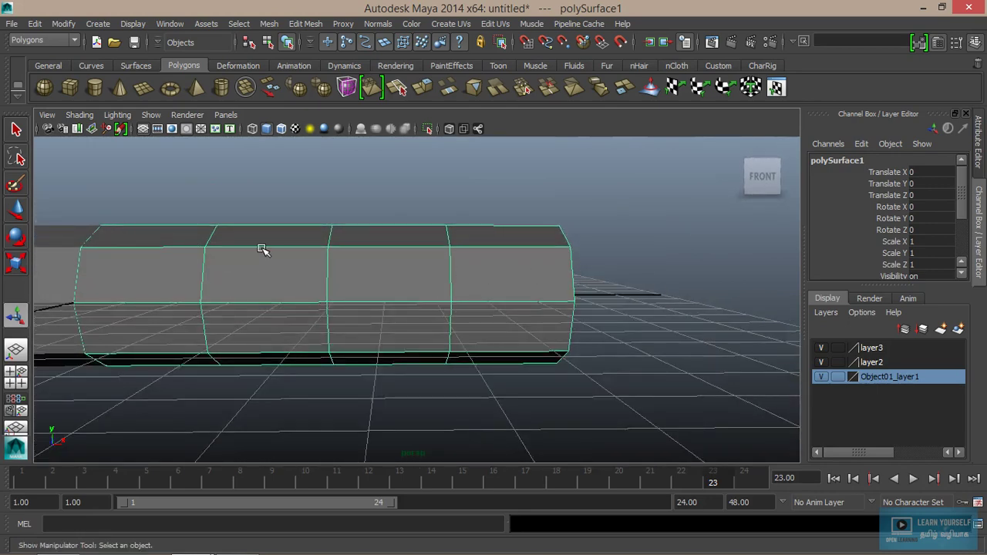
alt+middle_drag(349, 253, 463, 282)
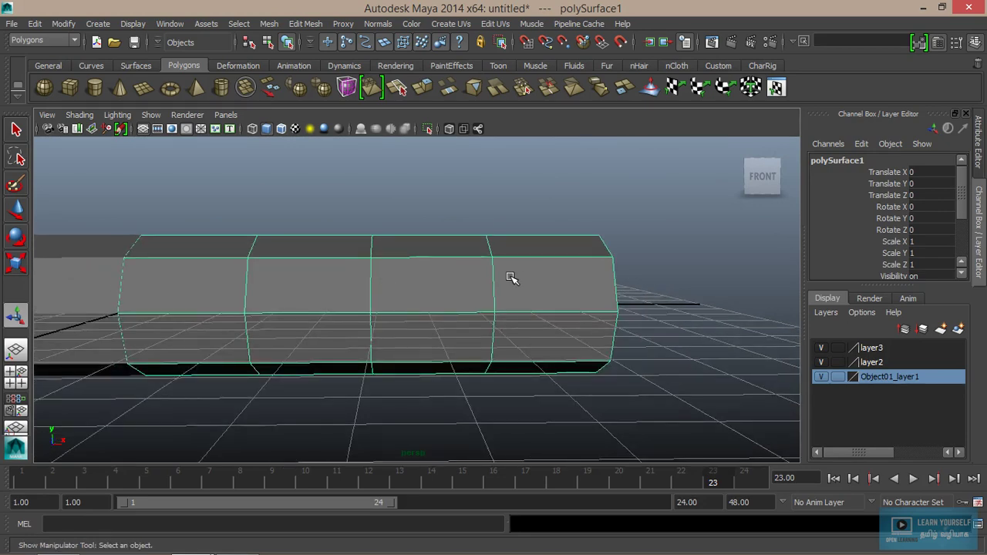
mouse_move(511, 277)
alt+mouse_down()
mouse_move(494, 283)
mouse_move(533, 286)
alt+mouse_up()
mouse_move(538, 282)
right_down()
mouse_move(507, 222)
mouse_move(479, 211)
right_up()
alt+drag(562, 280, 594, 286)
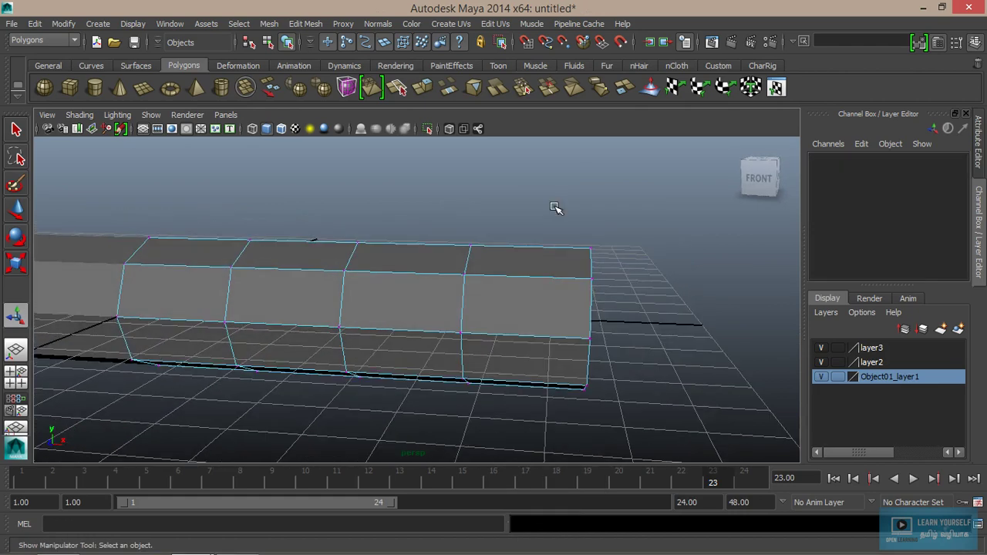
drag(555, 208, 634, 452)
alt+drag(621, 379, 556, 378)
Step: Scale the end-cap vertices down uniformly to about 0.81
alt+middle_drag(556, 378, 556, 368)
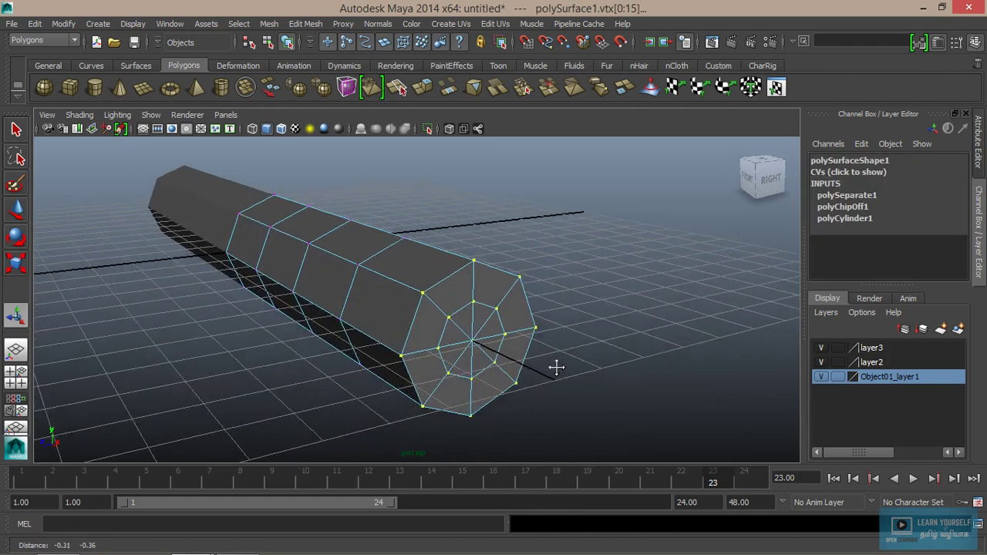
key(r)
mouse_move(476, 348)
mouse_down()
mouse_move(455, 349)
mouse_move(458, 370)
mouse_move(525, 343)
mouse_up()
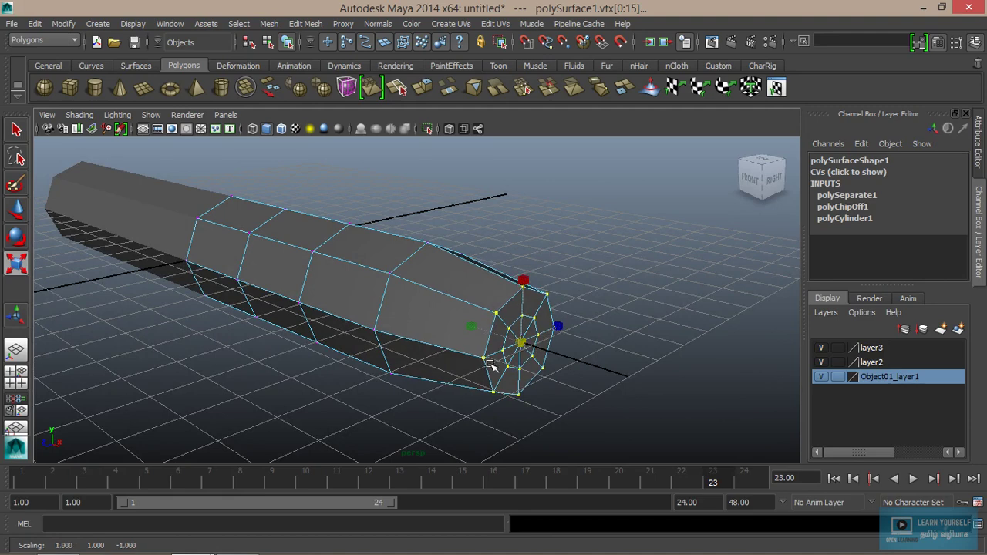
alt+drag(525, 343, 562, 359)
Step: Select the next vertex rings, vtx[24:31], and scale them slightly smaller, about 0.95
mouse_move(469, 296)
mouse_down()
mouse_move(529, 424)
mouse_move(511, 368)
mouse_move(447, 373)
mouse_move(421, 354)
mouse_move(550, 353)
mouse_move(516, 362)
mouse_move(438, 311)
mouse_up()
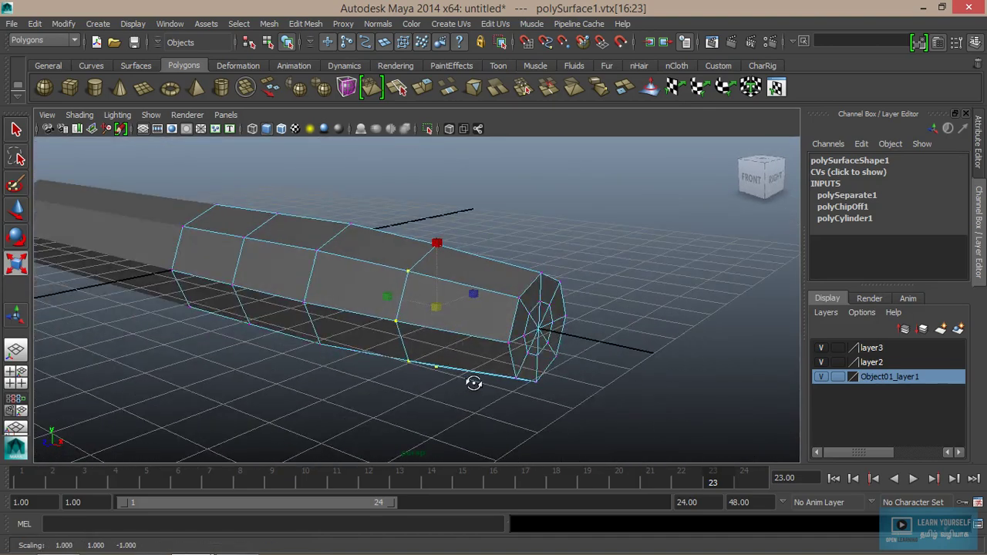
alt+drag(474, 383, 499, 267)
mouse_move(436, 203)
mouse_down()
mouse_move(712, 432)
mouse_move(513, 371)
mouse_move(490, 397)
mouse_move(578, 370)
mouse_move(666, 370)
mouse_move(483, 229)
mouse_up()
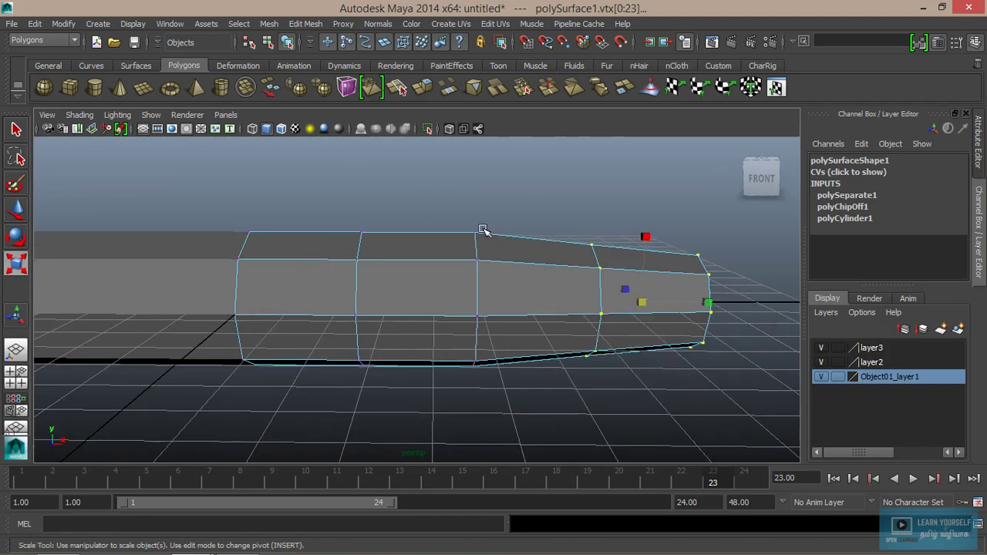
drag(519, 395, 470, 433)
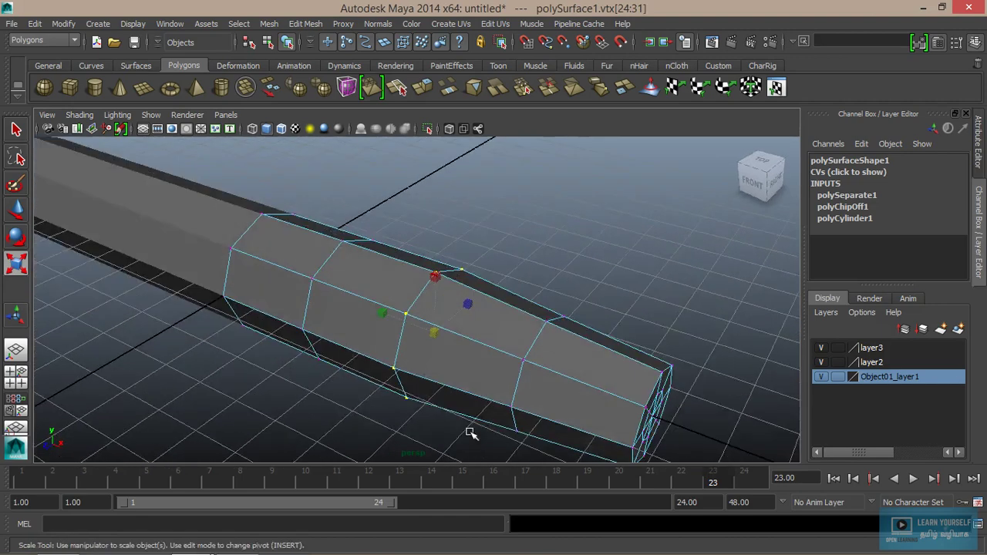
mouse_move(435, 339)
mouse_down()
mouse_move(432, 331)
mouse_move(469, 368)
mouse_move(503, 352)
mouse_move(480, 355)
mouse_up()
mouse_move(481, 355)
alt+middle_down()
mouse_move(479, 379)
mouse_move(388, 388)
alt+middle_up()
Step: Select the tapered cylinder half in Object Mode and turn off its smooth preview
right_click(430, 287)
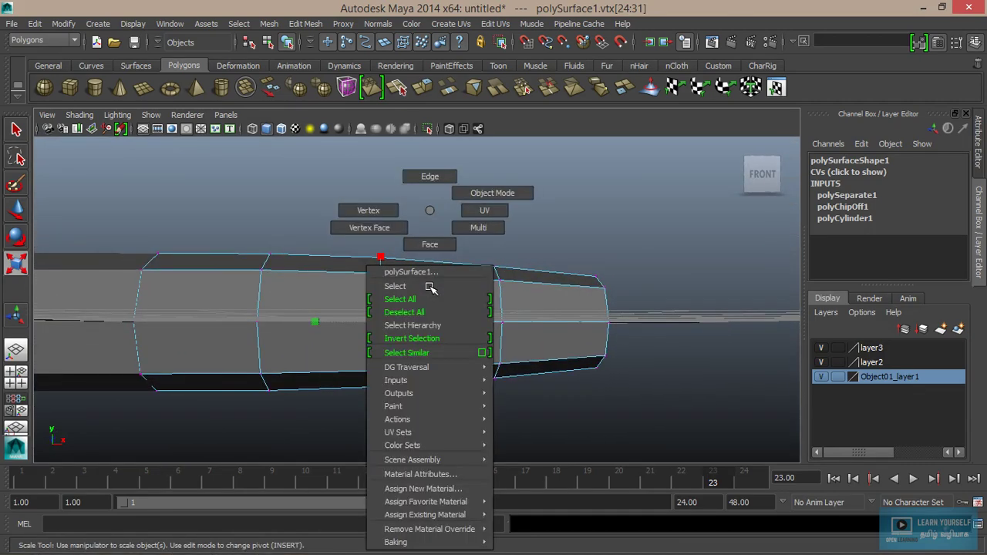
click(473, 192)
click(431, 291)
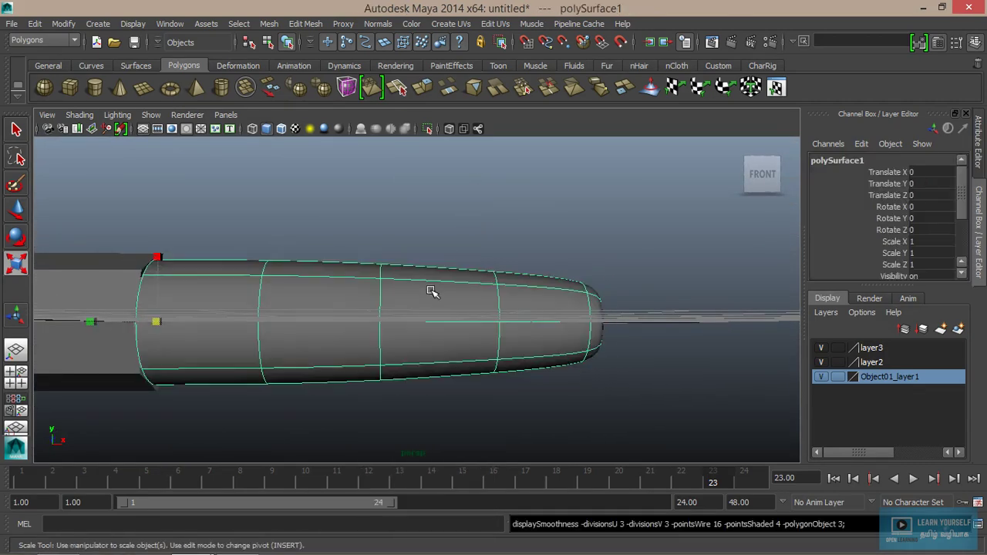
click(478, 398)
mouse_move(509, 379)
alt+mouse_down()
mouse_move(370, 403)
mouse_move(509, 393)
mouse_move(442, 393)
alt+mouse_up()
click(494, 353)
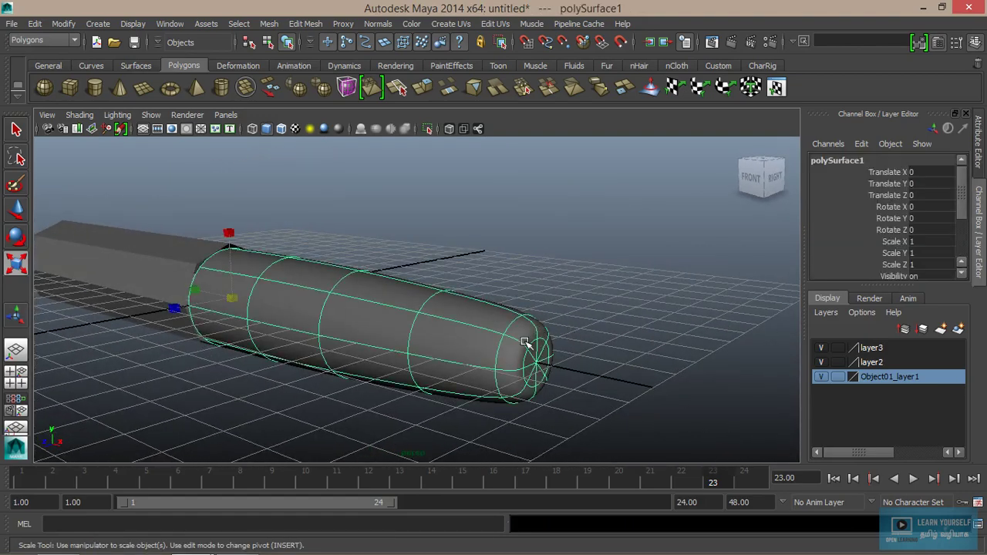
key(1)
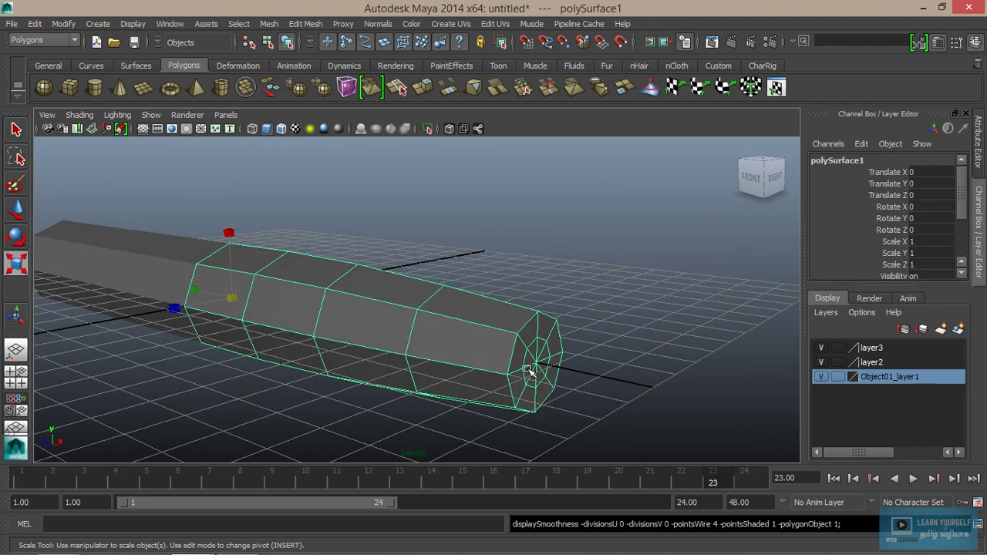
Step: Zoom onto the end cap and switch to Edge selection mode
alt+middle_drag(509, 357, 584, 370)
scroll(532, 345, up, 3)
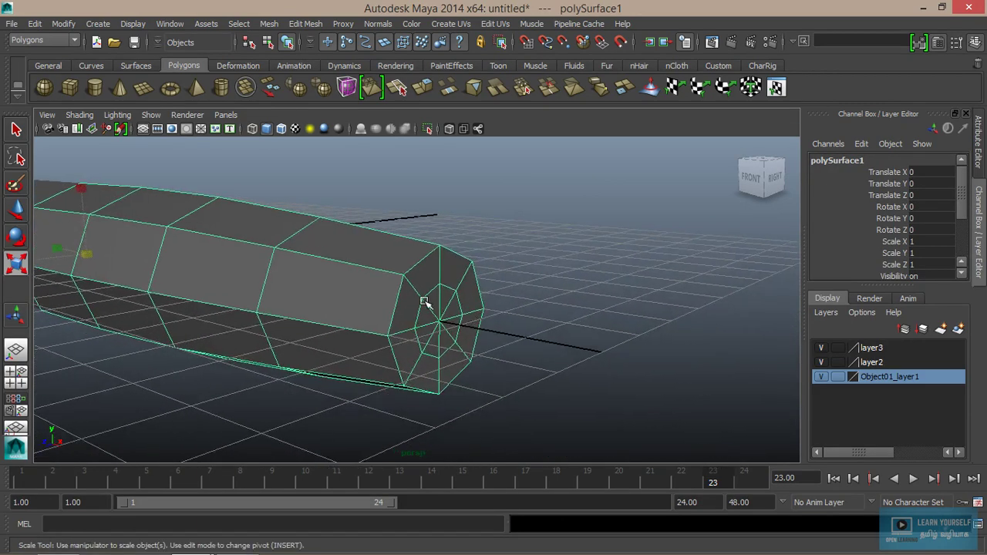
scroll(533, 345, up, 3)
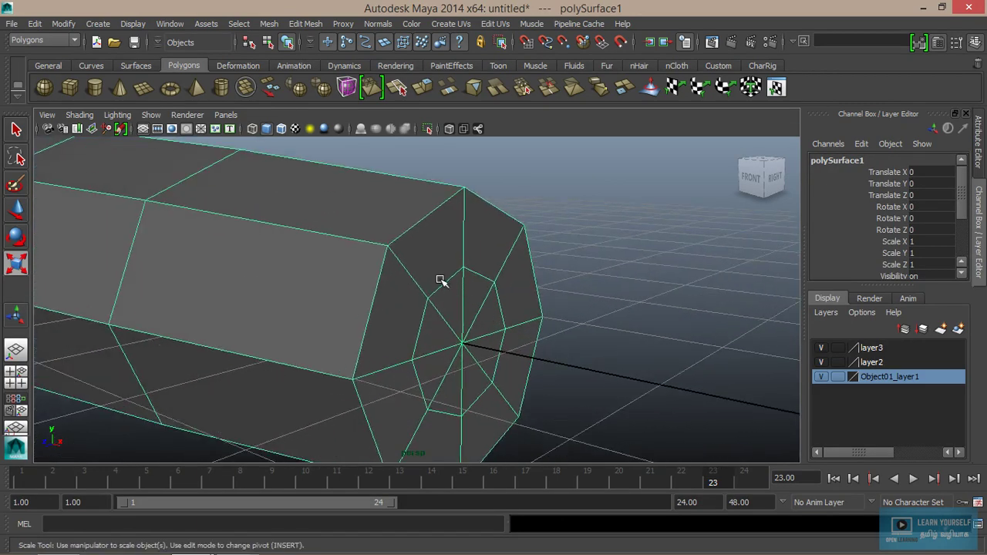
right_drag(439, 210, 446, 180)
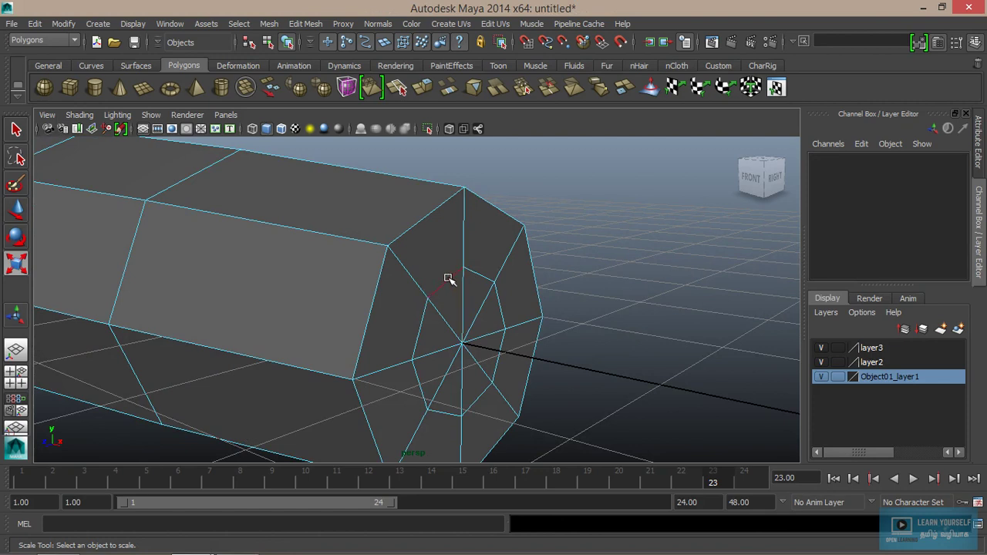
Step: Scale the cap's inner edge ring slightly outward, to about 1.787
double_click(447, 279)
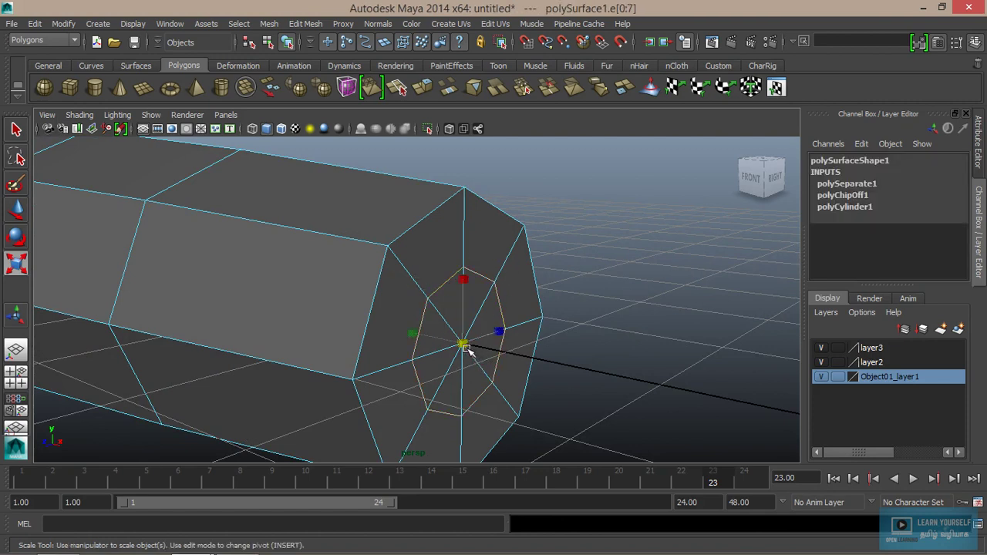
drag(466, 347, 551, 378)
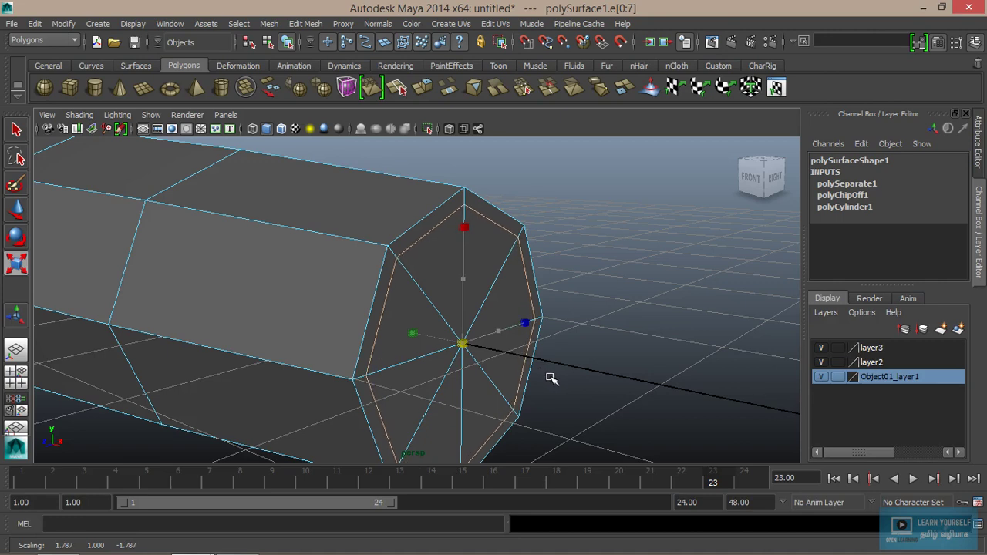
key(ctrl+z)
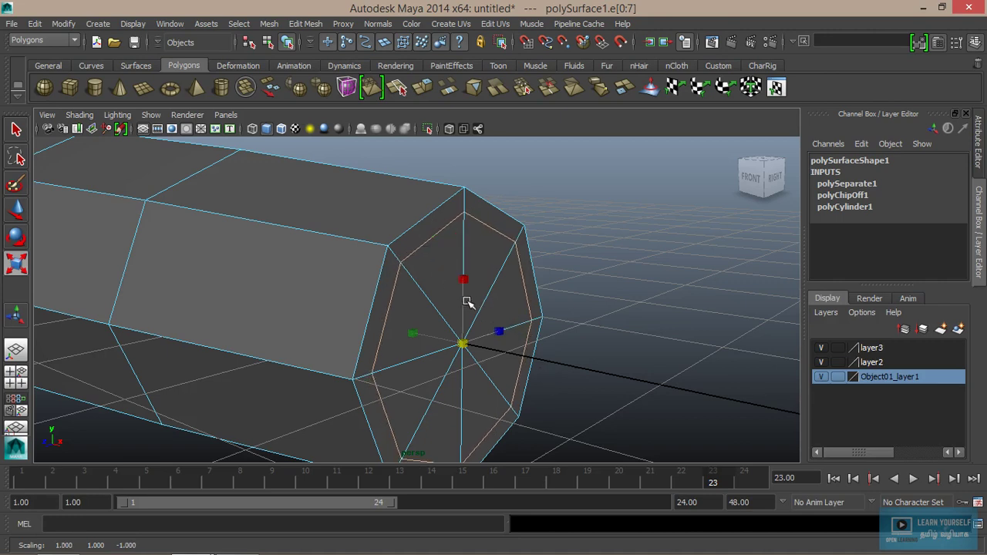
drag(468, 349, 470, 348)
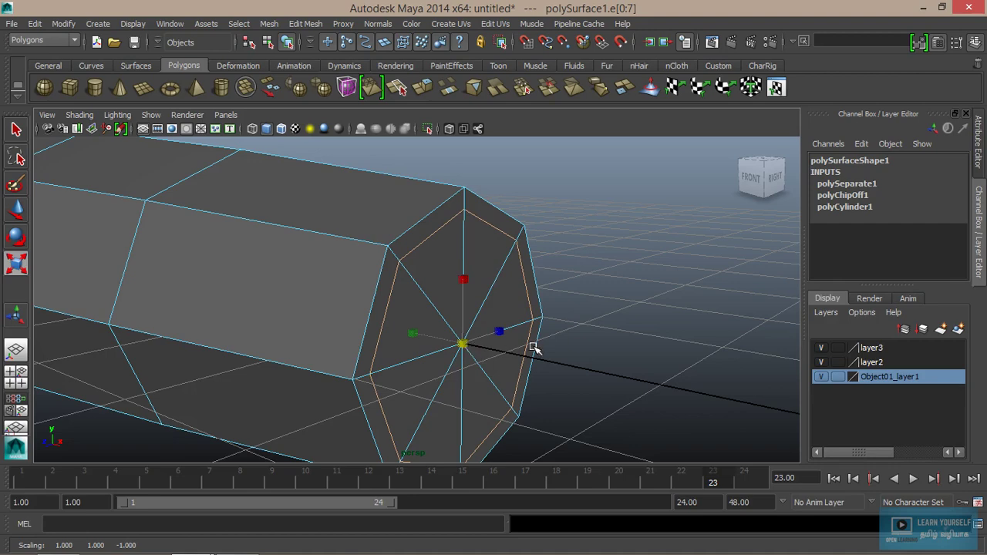
Step: In Face mode, select all eight faces of the end cap
alt+drag(534, 349, 410, 328)
right_drag(347, 276, 362, 245)
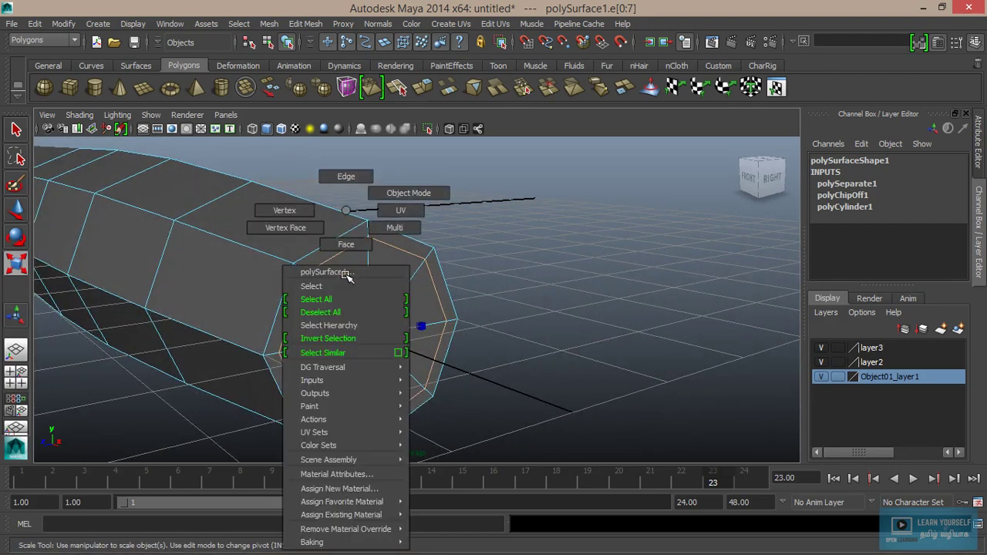
click(348, 282)
shift+click(388, 279)
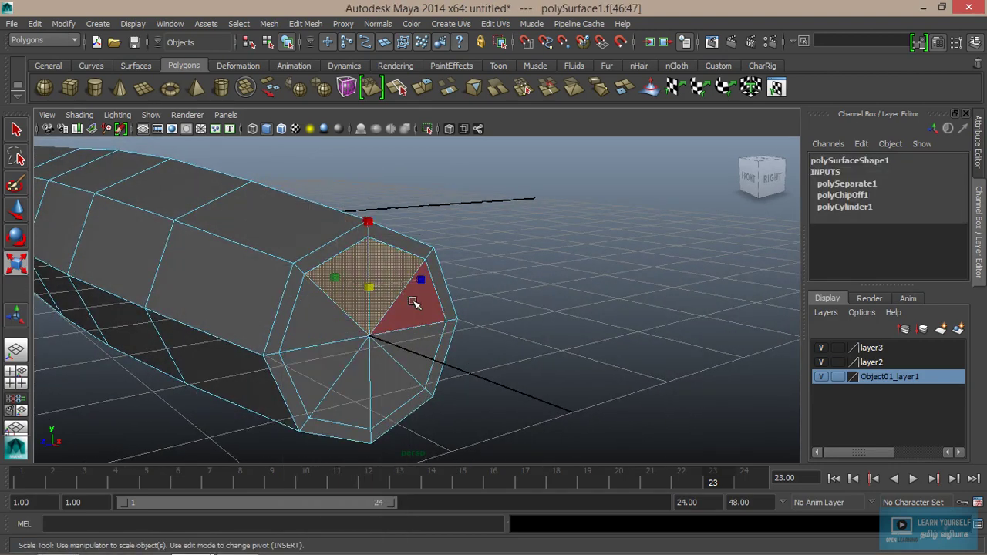
shift+click(410, 305)
shift+click(407, 347)
shift+click(388, 383)
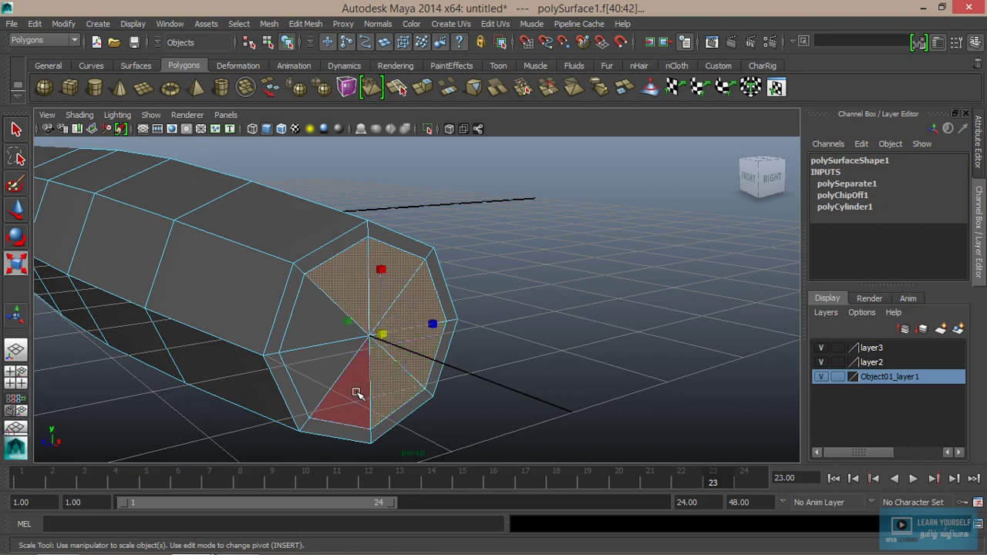
shift+click(353, 392)
shift+click(315, 379)
shift+click(315, 330)
mouse_move(425, 397)
alt+mouse_down()
mouse_move(437, 365)
mouse_move(388, 326)
mouse_move(378, 339)
alt+mouse_up()
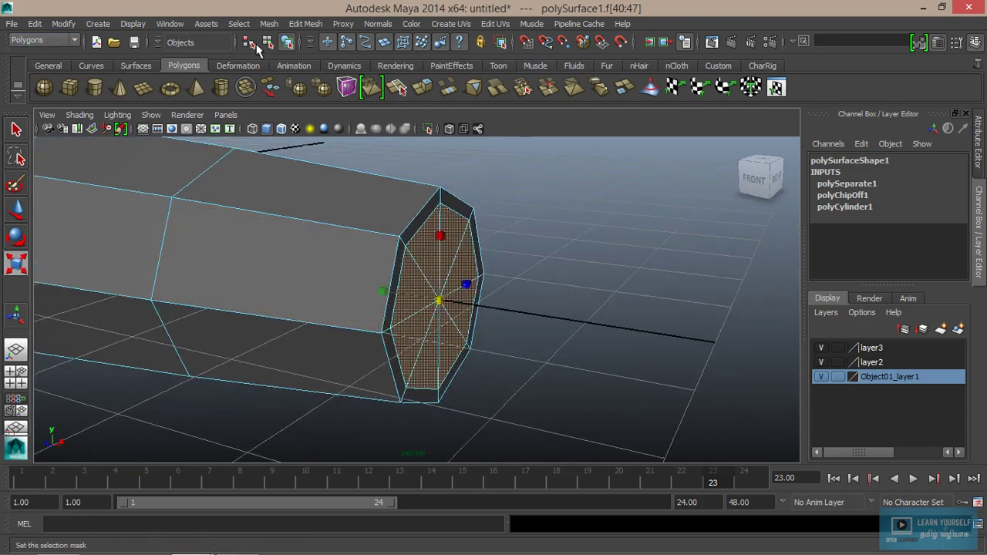
Step: Extrude the end-cap faces with Edit Mesh > Extrude and scale them inward to inset the cap
click(315, 24)
click(351, 71)
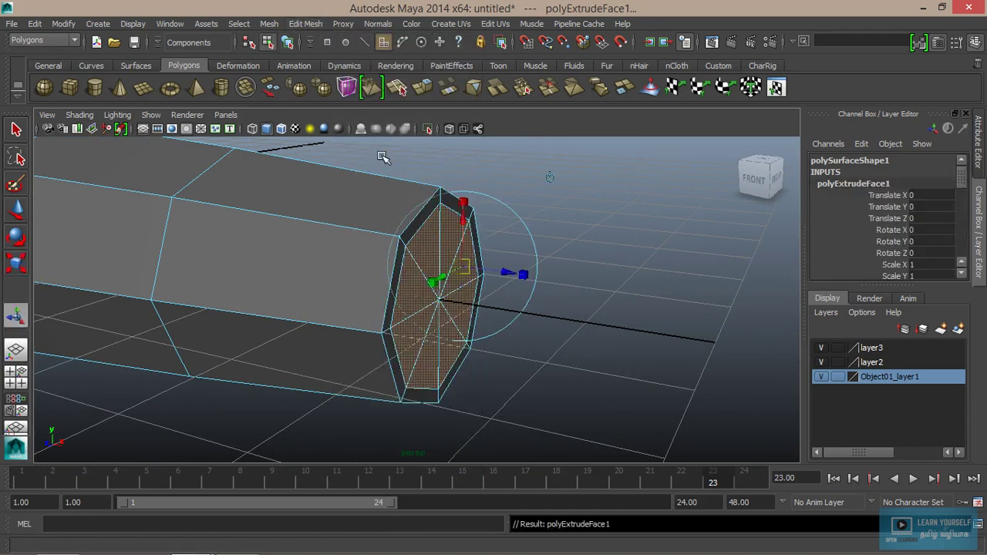
drag(506, 273, 444, 270)
Step: Return to Object Mode and check the recessed opening in smooth preview, then turn it off
right_click(305, 198)
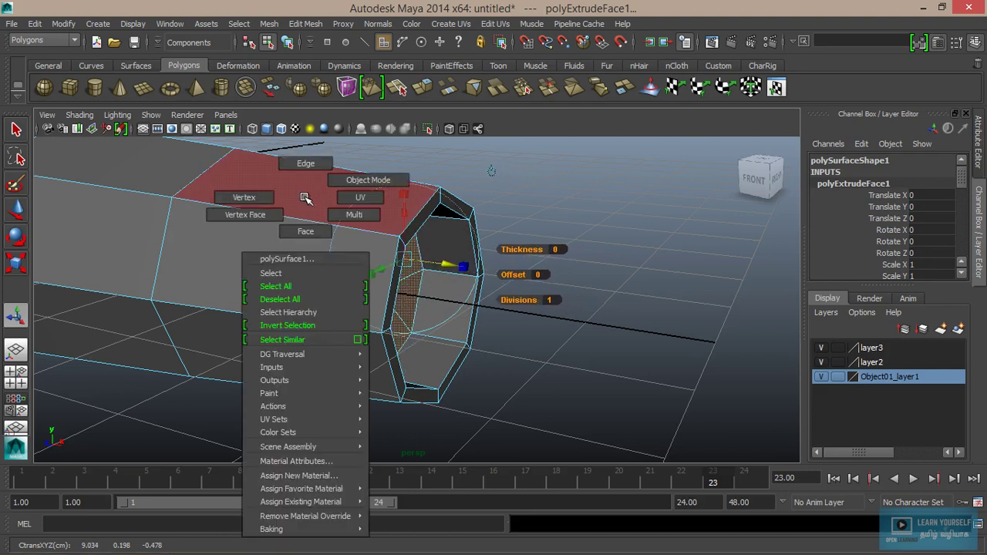
click(342, 182)
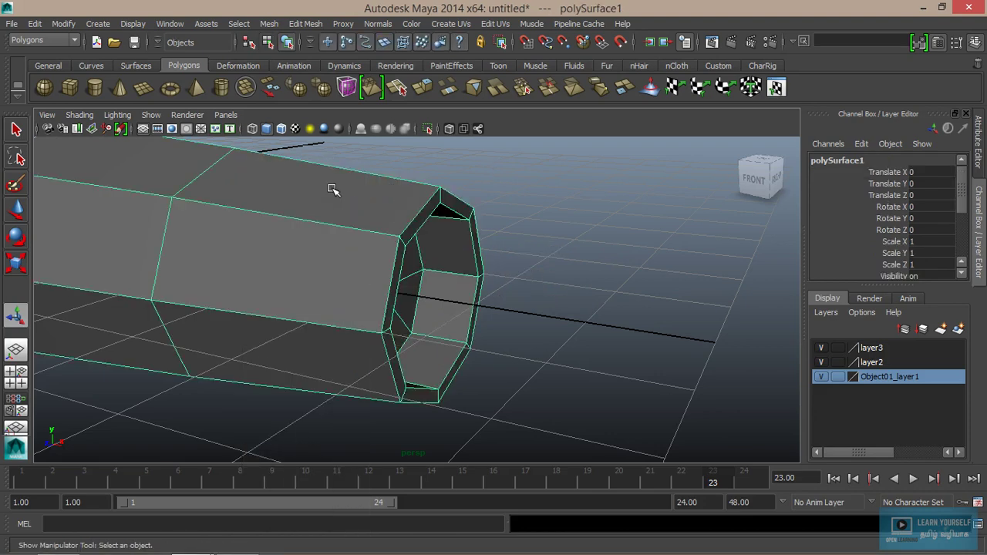
key(3)
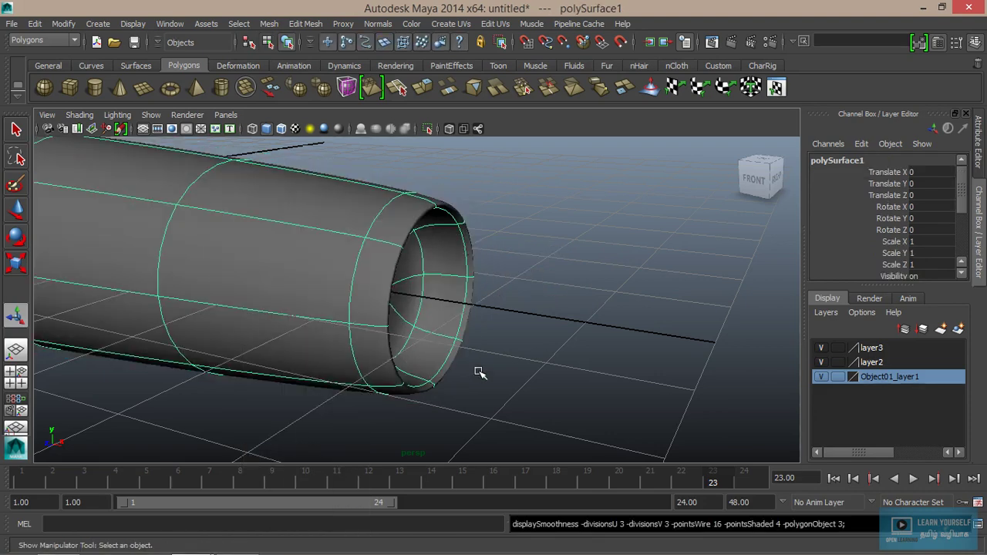
mouse_move(401, 339)
alt+mouse_down()
mouse_move(401, 280)
mouse_move(410, 280)
mouse_move(340, 307)
alt+mouse_up()
key(1)
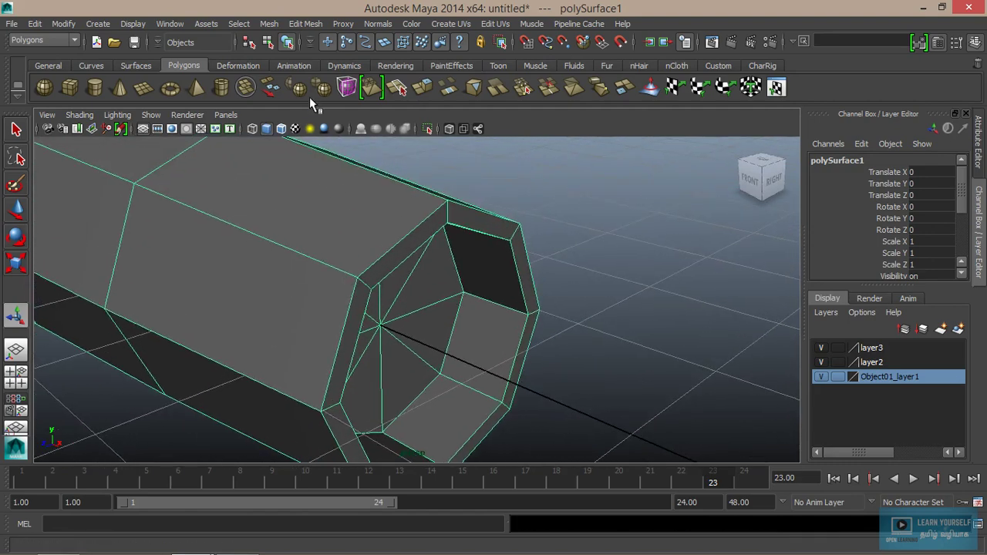
Step: Insert three edge loops near the rim with the Insert Edge Loop Tool
click(308, 24)
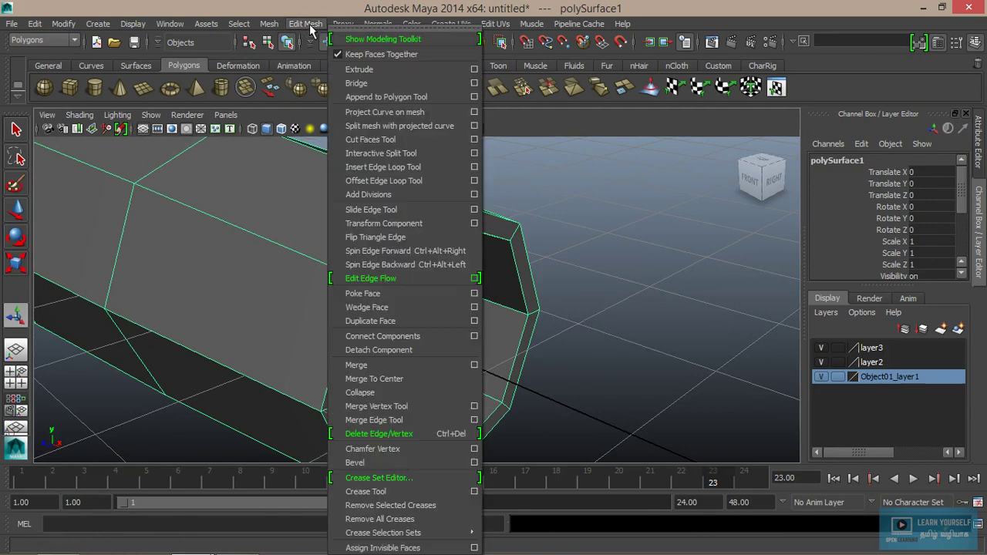
click(363, 166)
drag(347, 275, 363, 298)
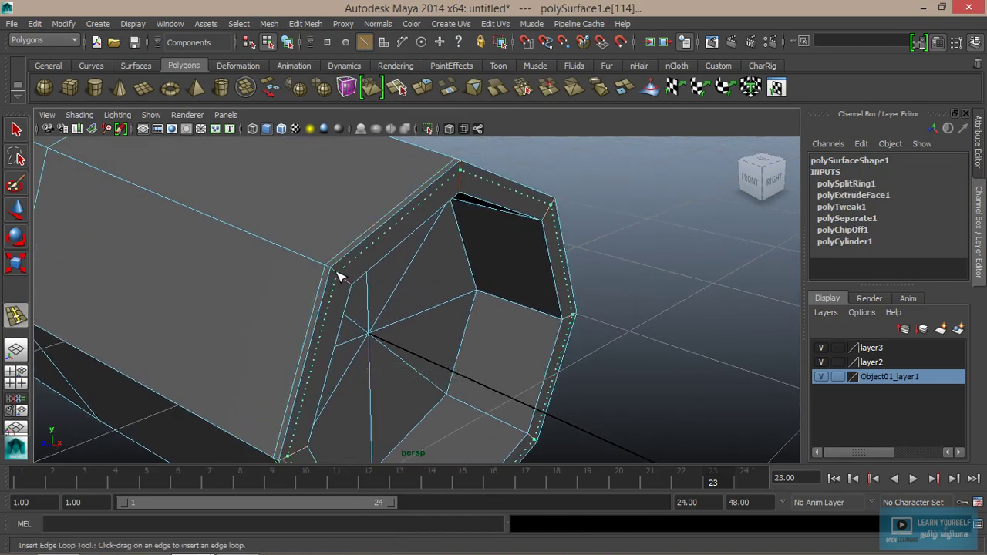
drag(335, 274, 336, 276)
scroll(375, 294, up, 2)
scroll(342, 301, up, 2)
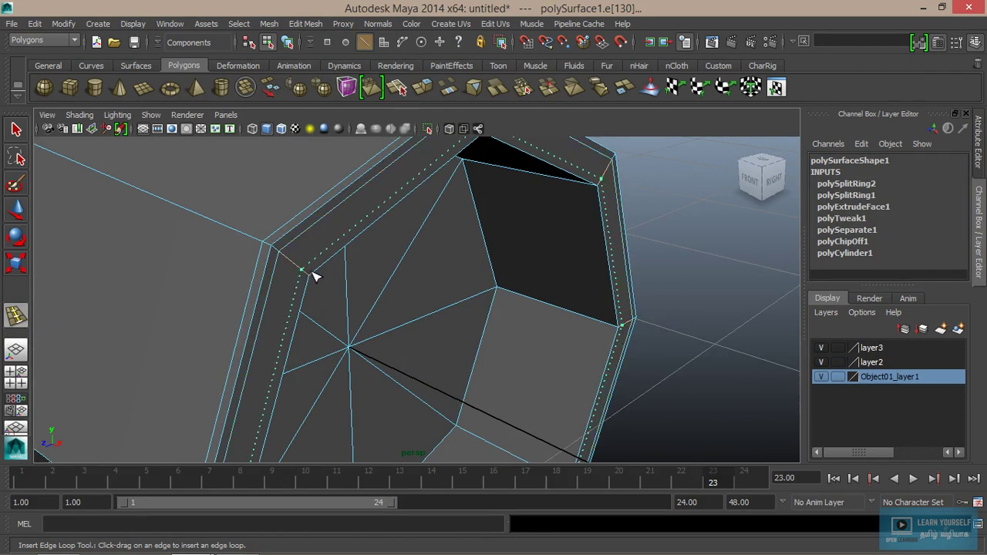
drag(314, 276, 315, 278)
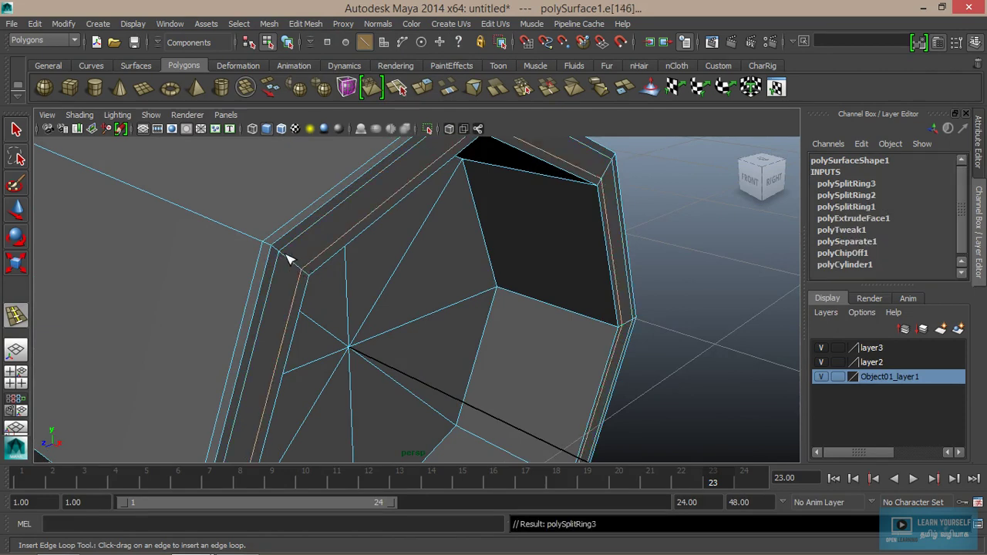
Step: Add two more edge loops along the rim strip and side face, then exit the tool
mouse_move(350, 265)
alt+mouse_down()
mouse_move(348, 255)
mouse_move(375, 255)
alt+mouse_up()
alt+middle_drag(375, 256, 254, 243)
scroll(353, 286, up, 3)
scroll(352, 282, down, 1)
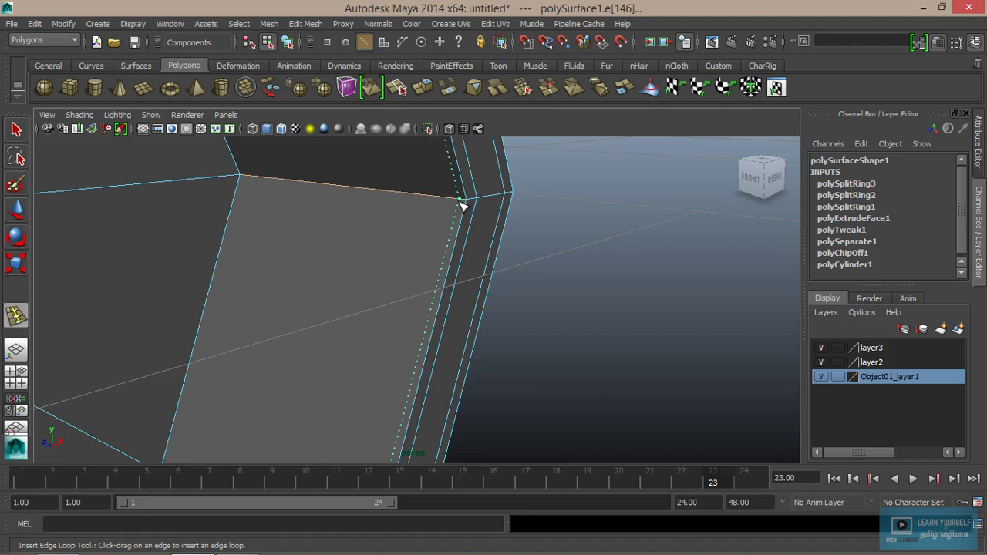
click(460, 202)
drag(253, 181, 247, 178)
scroll(304, 223, down, 3)
scroll(306, 225, down, 2)
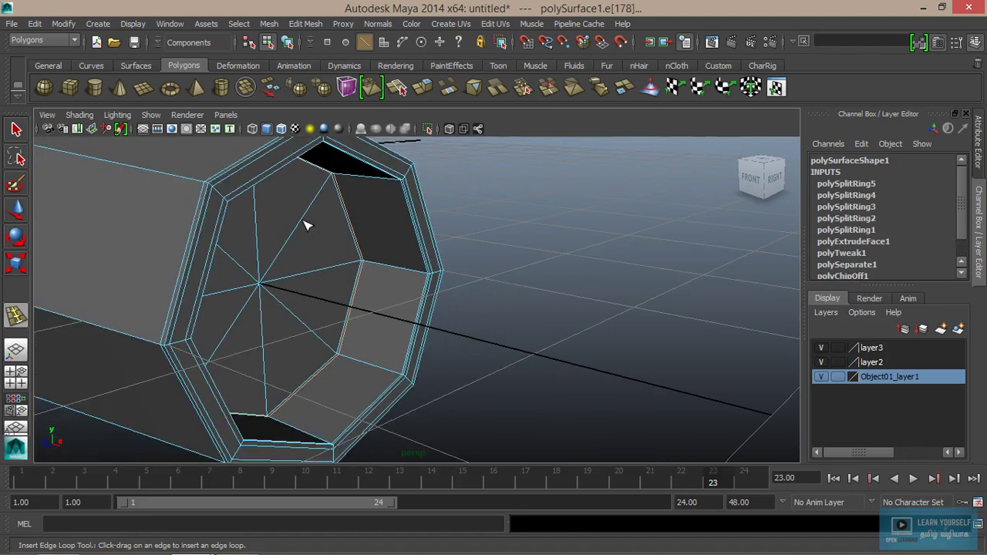
key(1)
key(q)
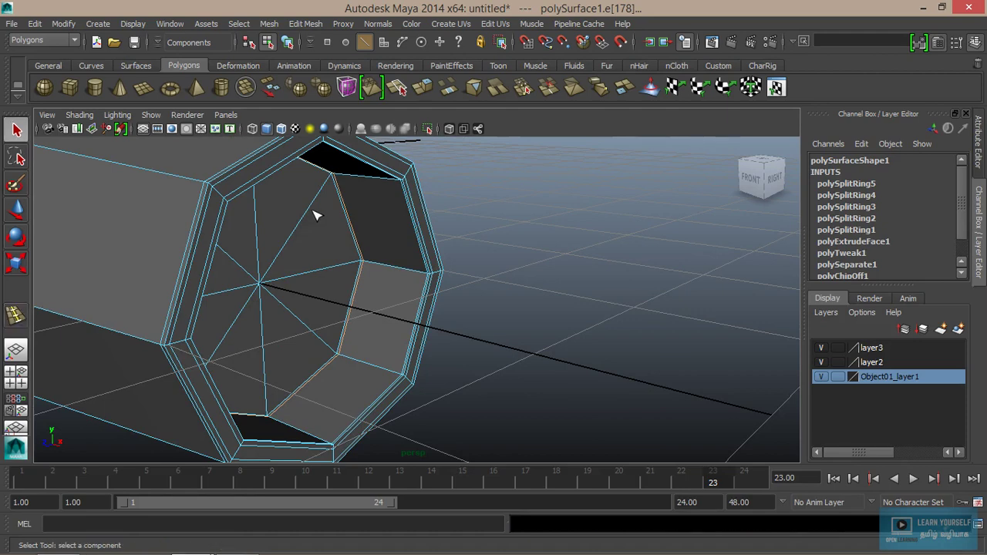
right_drag(310, 248, 362, 192)
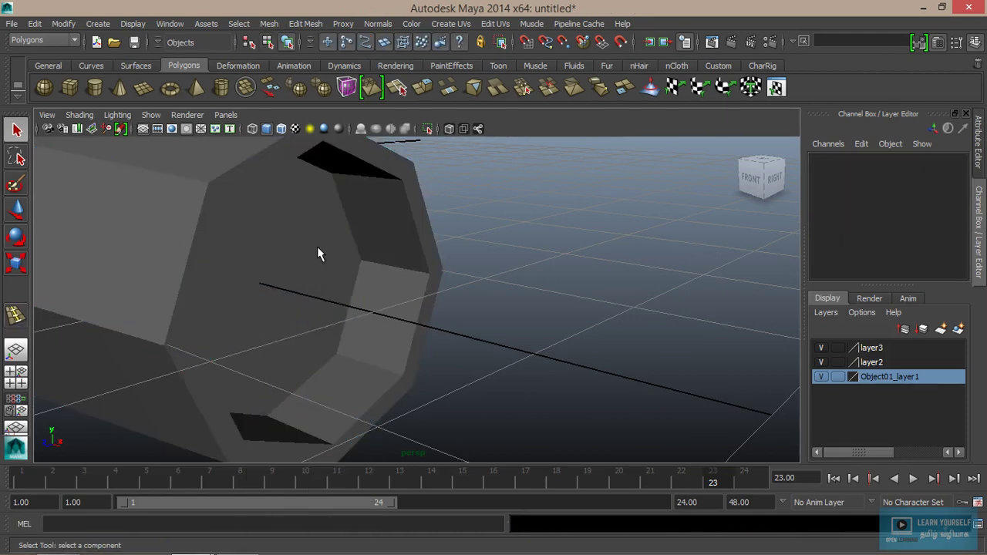
click(566, 273)
scroll(563, 277, down, 3)
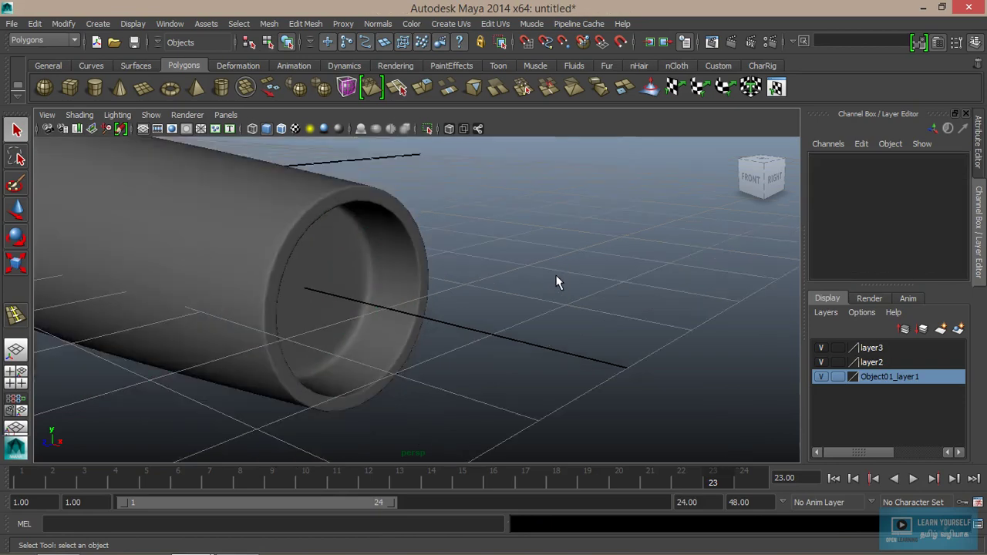
mouse_move(558, 283)
alt+mouse_down()
mouse_move(424, 311)
mouse_move(227, 284)
mouse_move(308, 314)
mouse_move(377, 304)
alt+mouse_up()
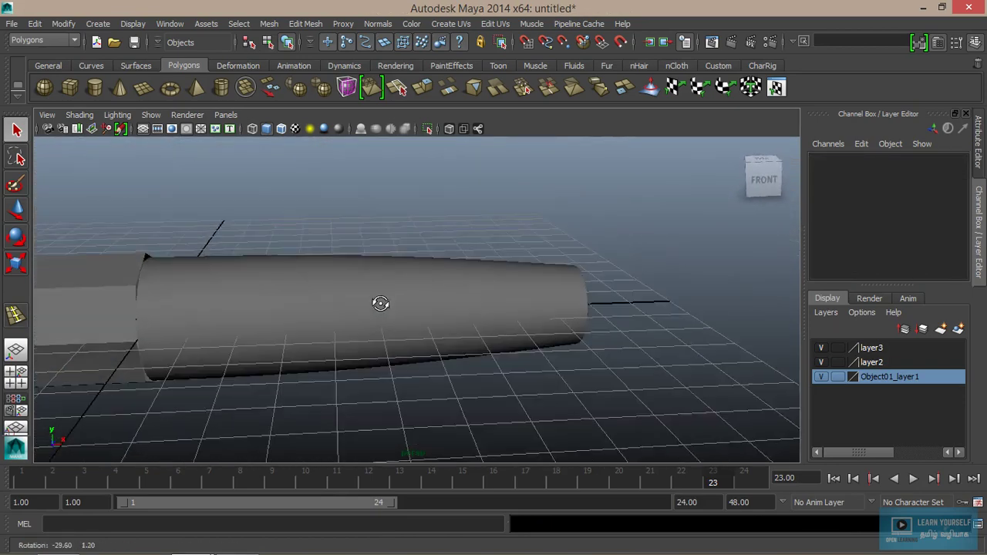
alt+middle_drag(378, 304, 399, 301)
mouse_move(399, 301)
alt+right_down()
mouse_move(450, 301)
mouse_move(342, 300)
mouse_move(425, 328)
mouse_move(157, 267)
alt+right_up()
mouse_move(355, 304)
alt+middle_down()
mouse_move(589, 295)
mouse_move(321, 290)
mouse_move(461, 260)
alt+middle_up()
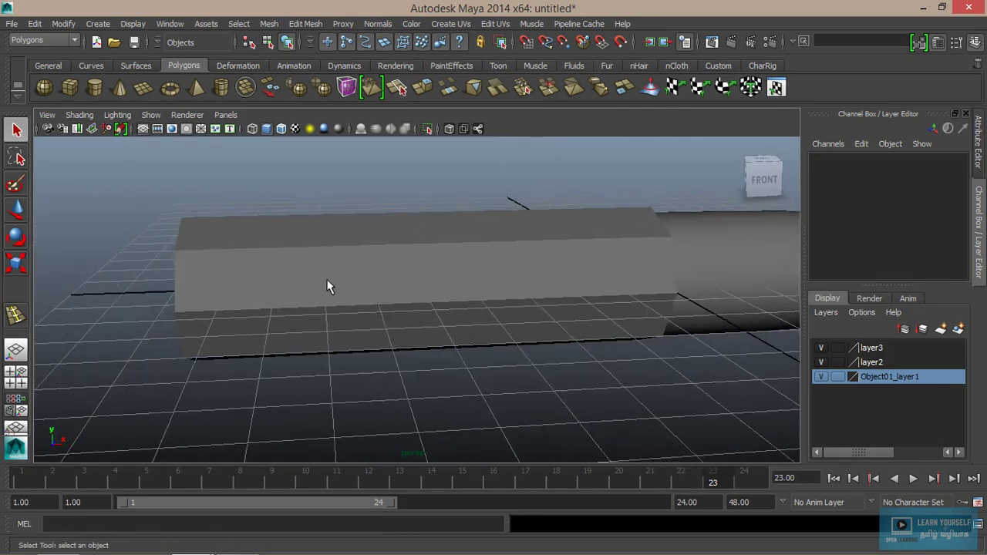